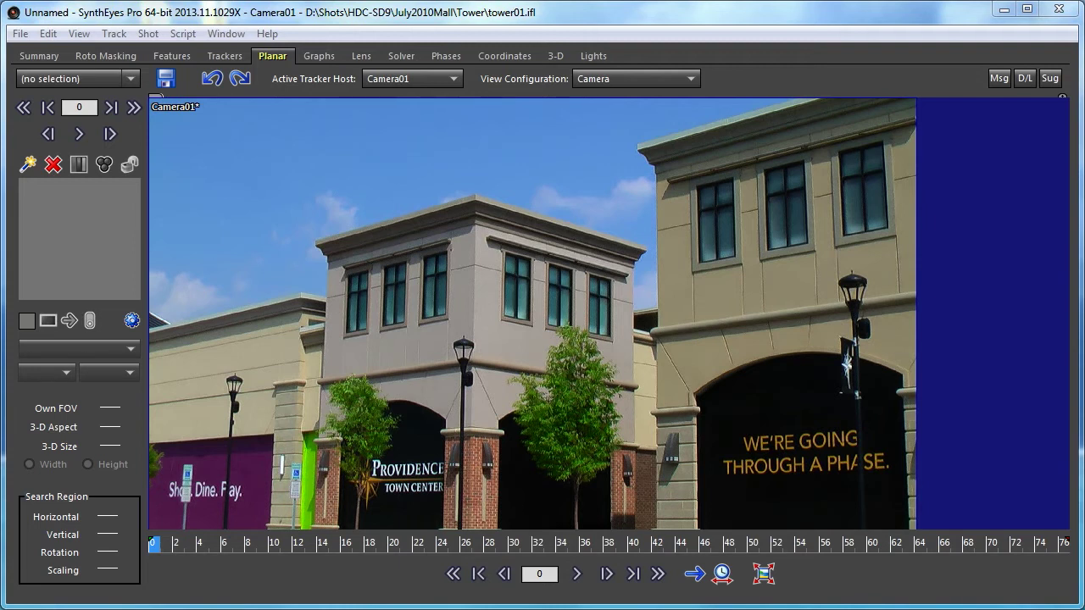
- Create Tracker1, a 3D Perspective planar tracker on the right building's upper windows, and track it to frame 76
click(27, 163)
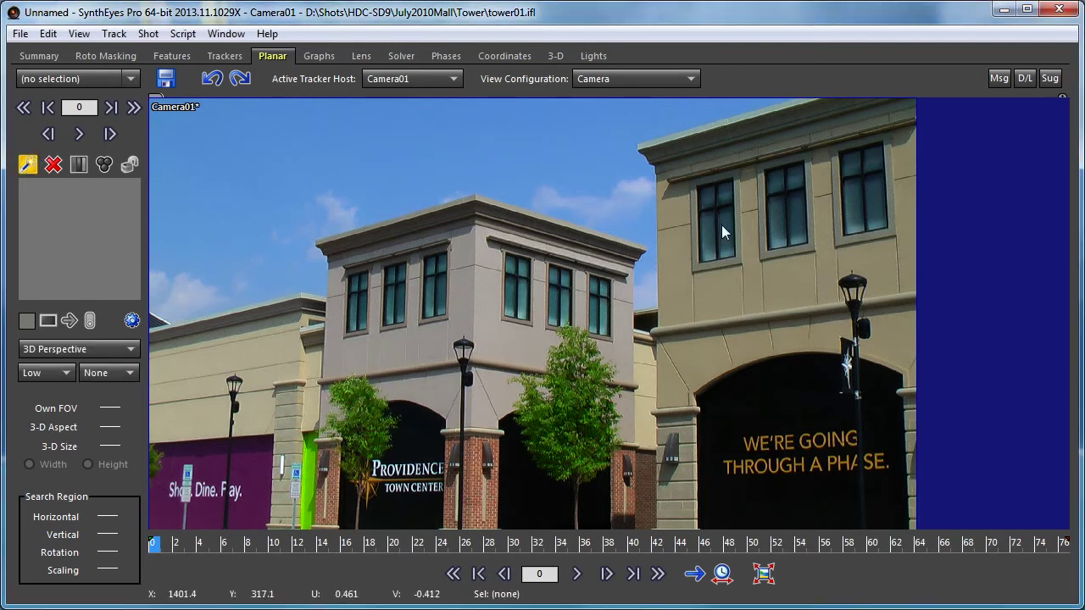
scroll(818, 170, up, 3)
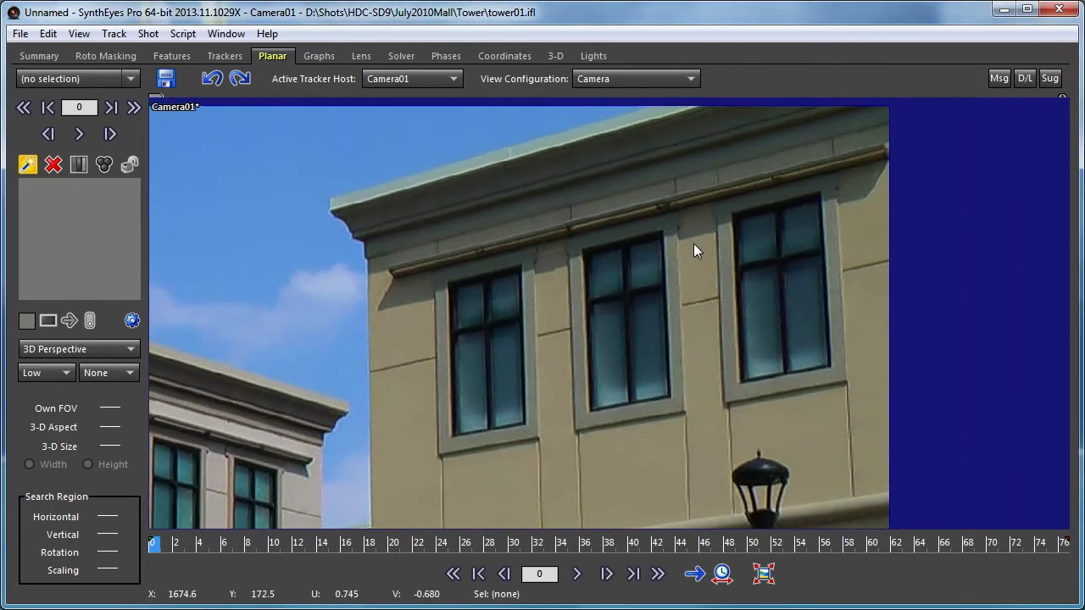
scroll(692, 256, up, 2)
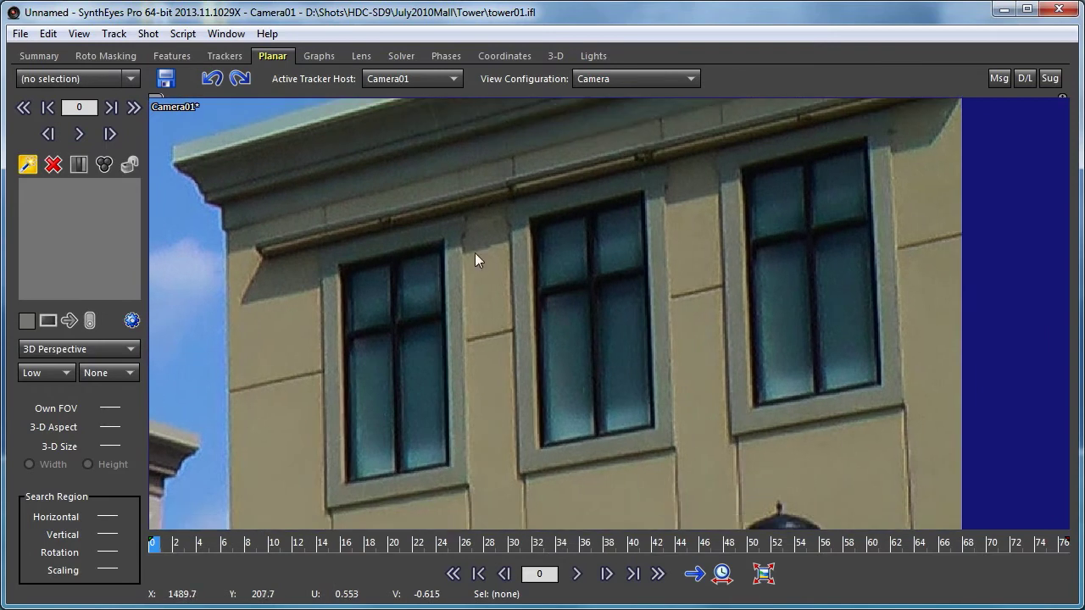
drag(338, 263, 345, 482)
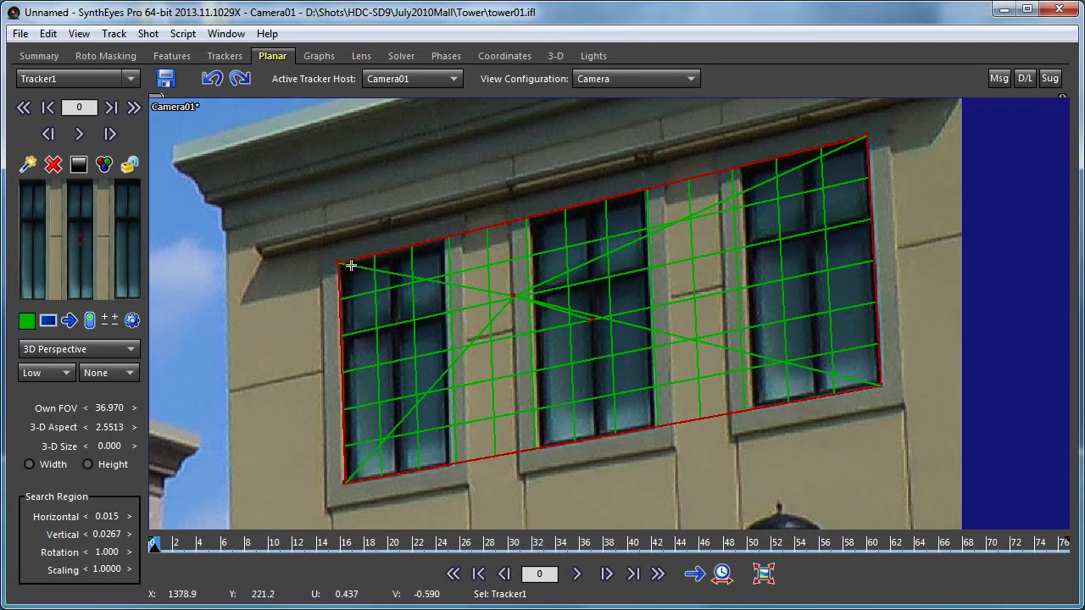
drag(340, 263, 287, 207)
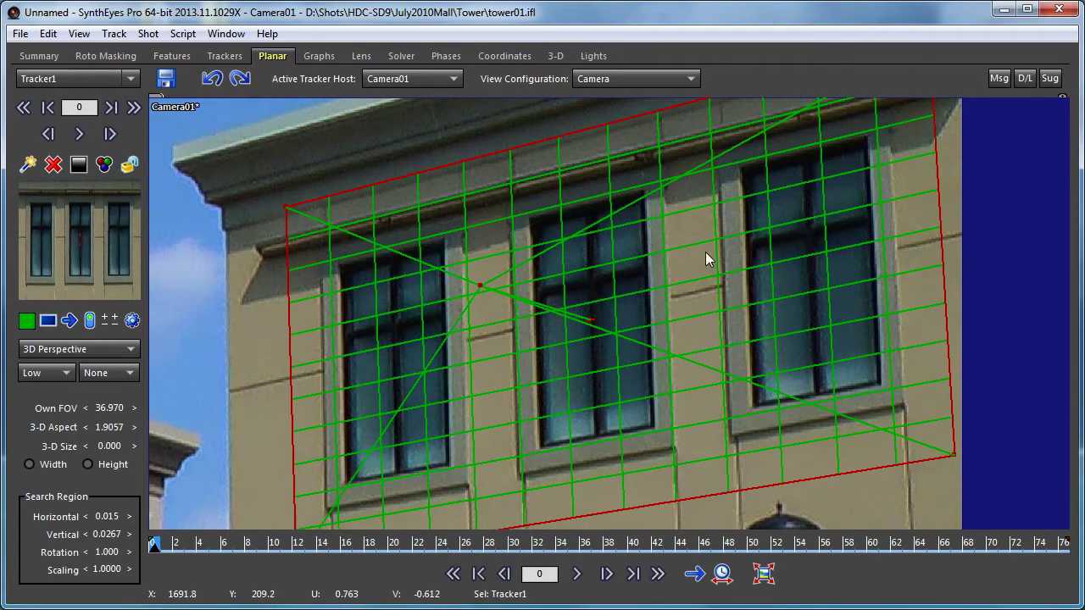
scroll(705, 252, down, 3)
scroll(704, 252, up, 2)
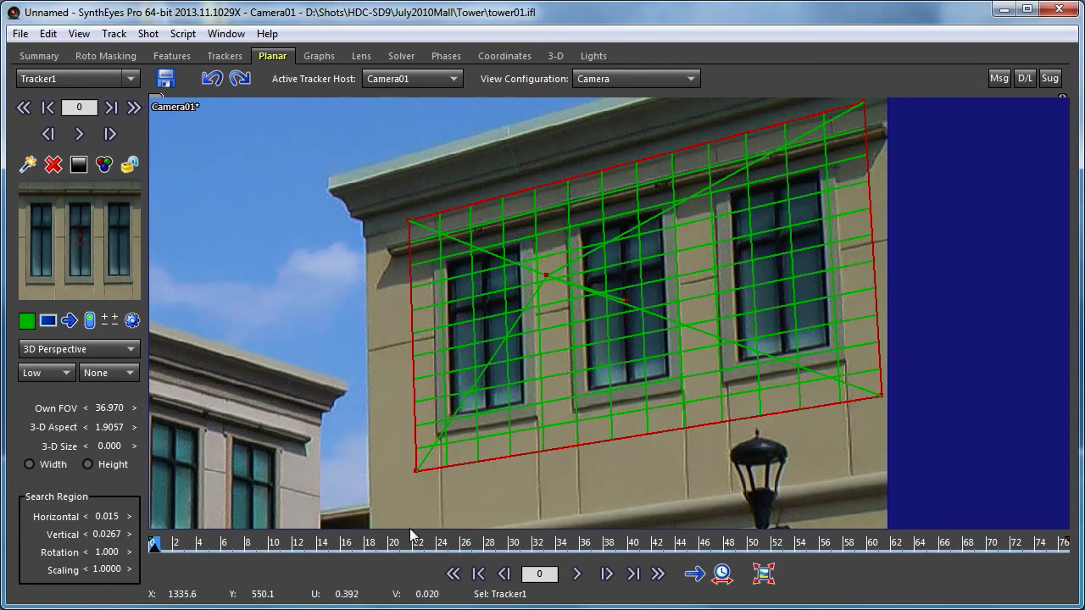
click(578, 574)
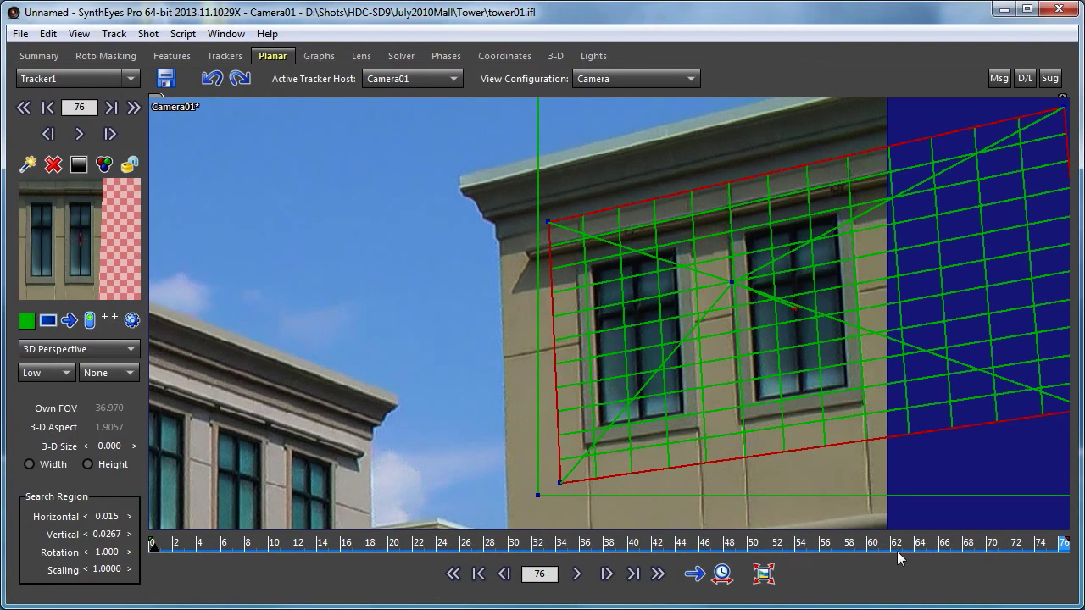
- Lock Tracker1 after reviewing it, open the Planar Tracking panel, and reset the view zoom
drag(999, 544, 1065, 590)
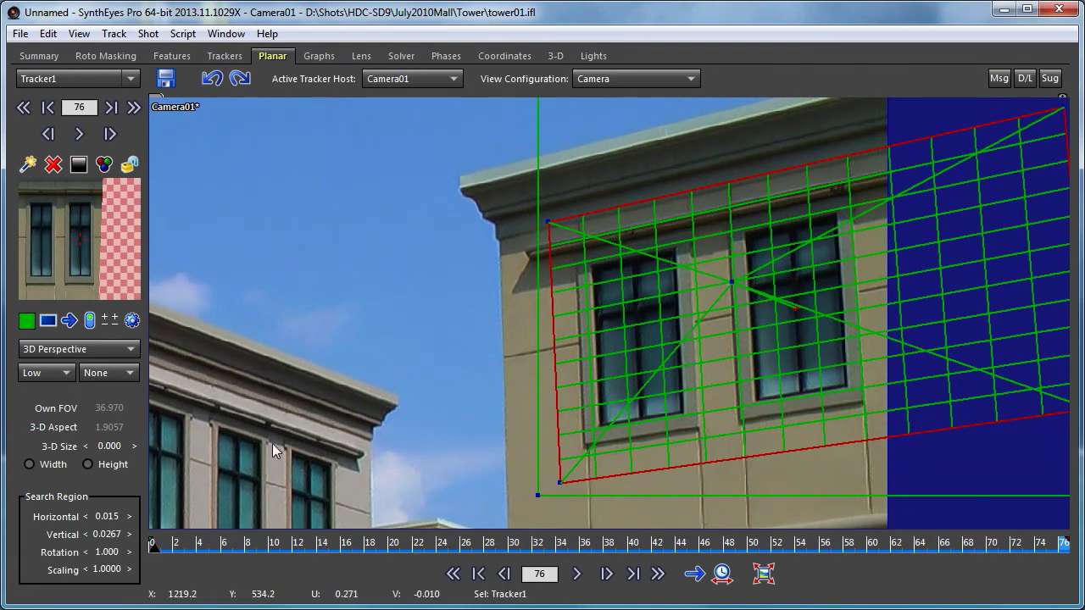
click(129, 163)
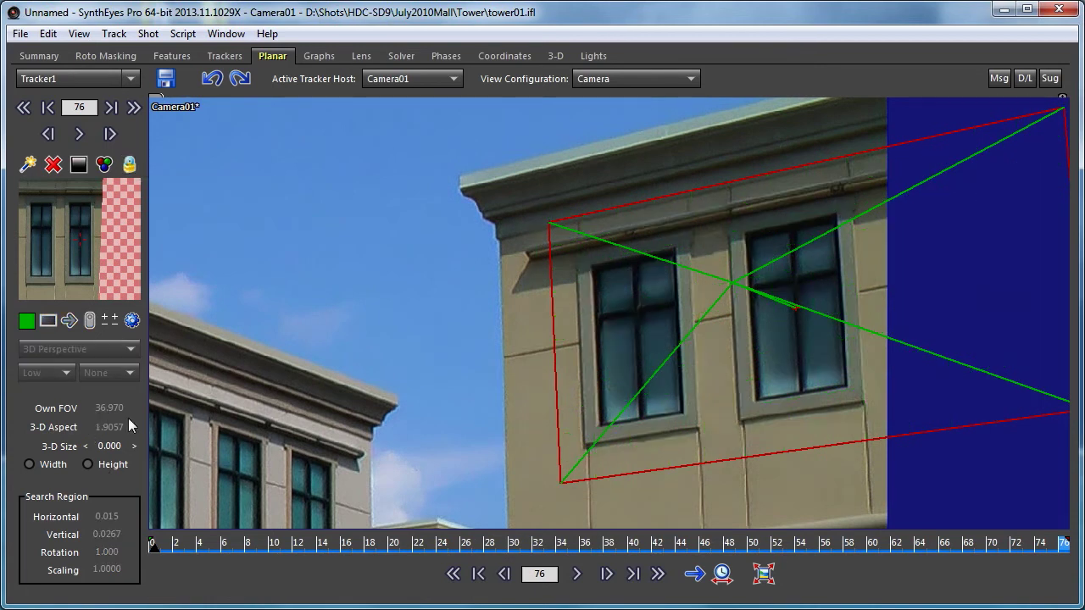
click(134, 322)
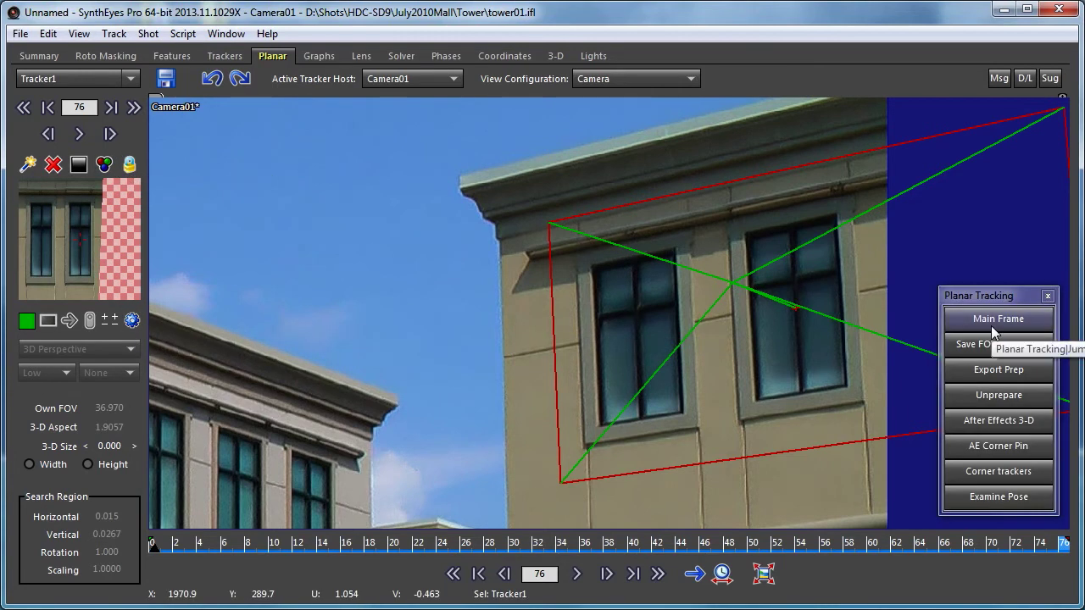
drag(851, 541, 1066, 541)
click(725, 575)
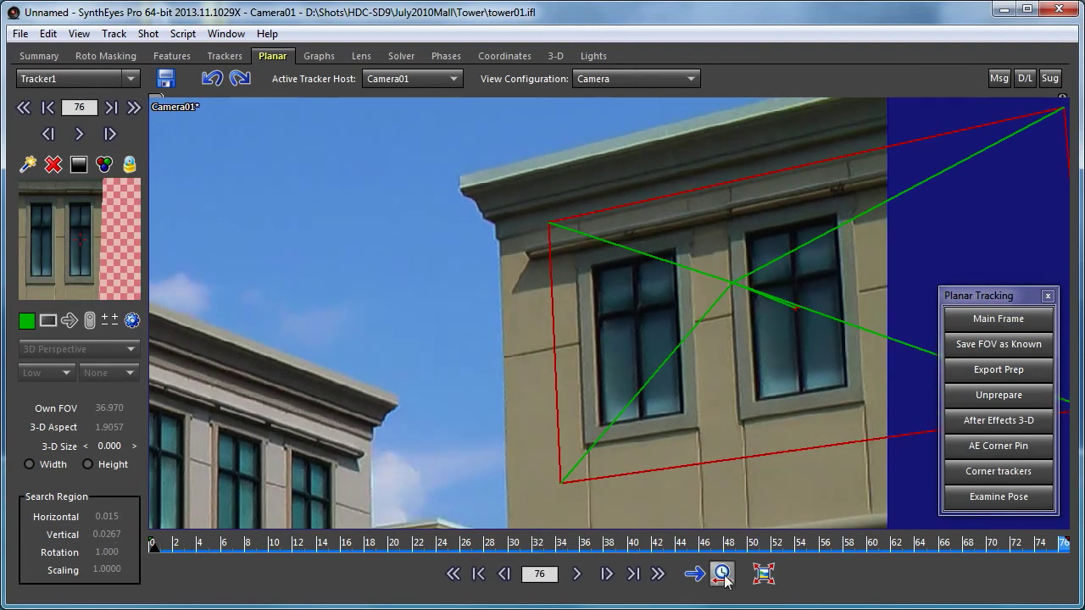
click(769, 578)
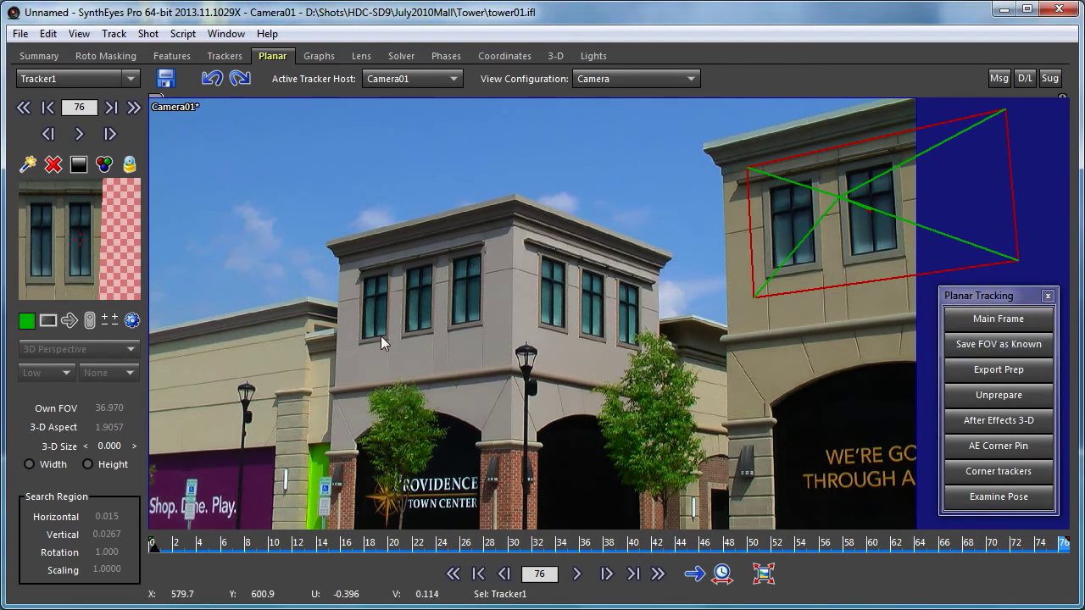
- Confirm the 36.970 field of view in the Lens room, then set new planar trackers to 3D Known FOV
click(360, 55)
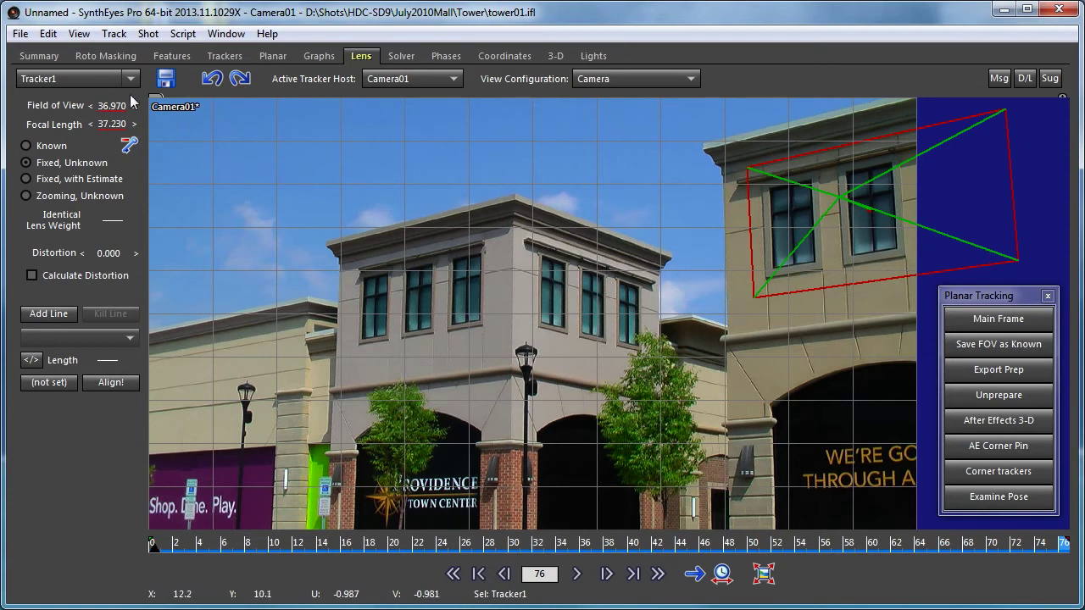
click(271, 56)
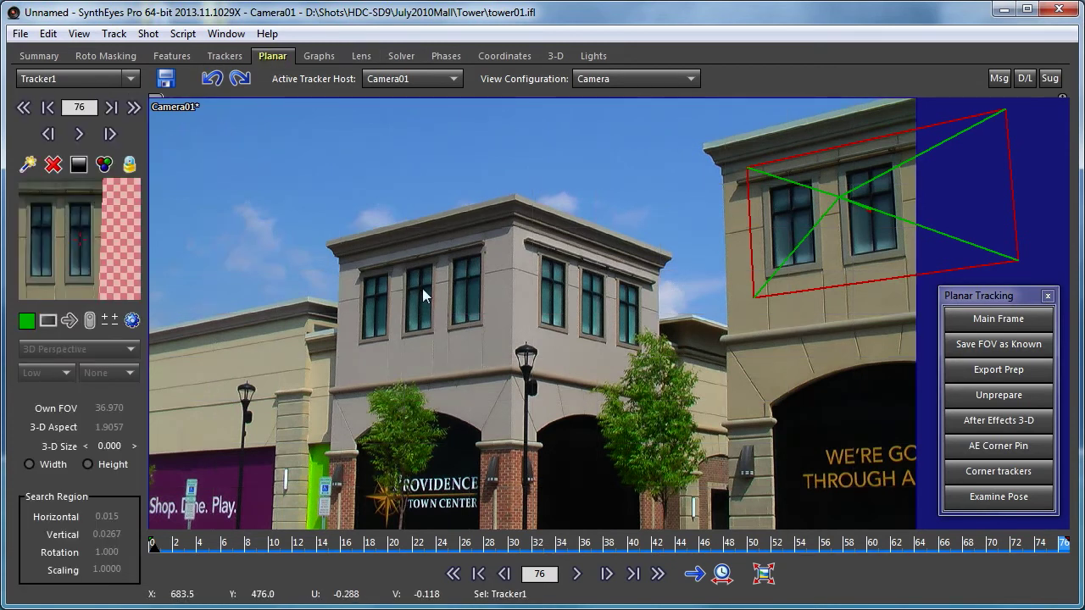
scroll(422, 288, up, 2)
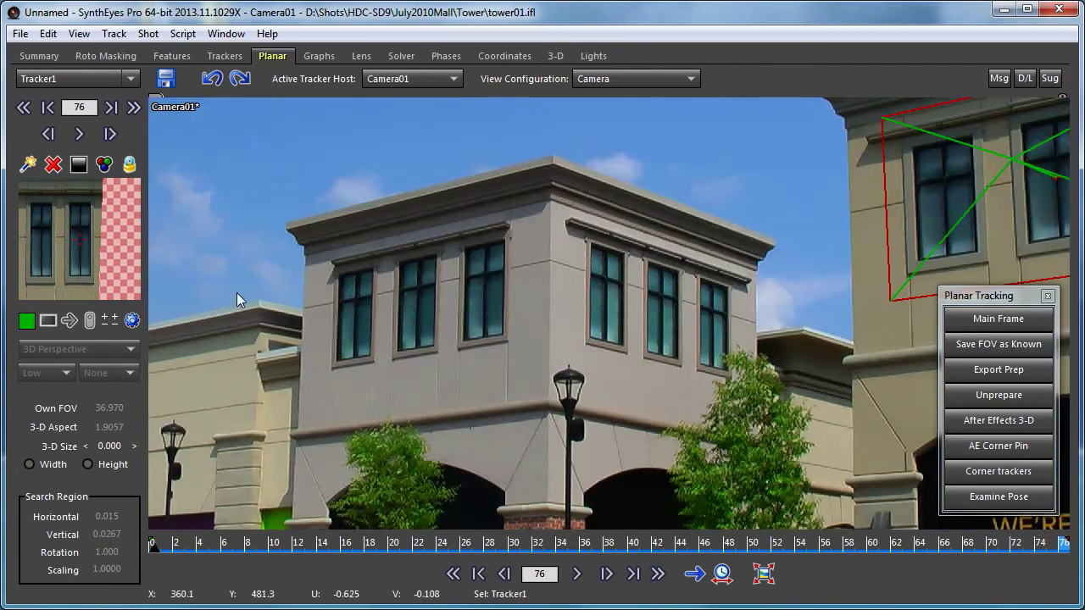
click(31, 166)
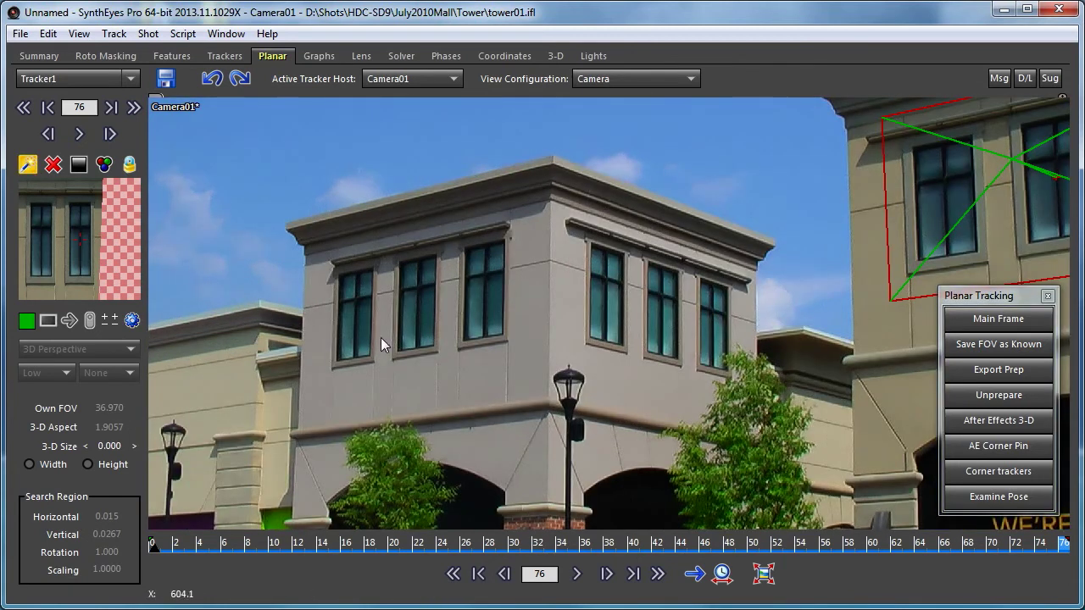
click(445, 258)
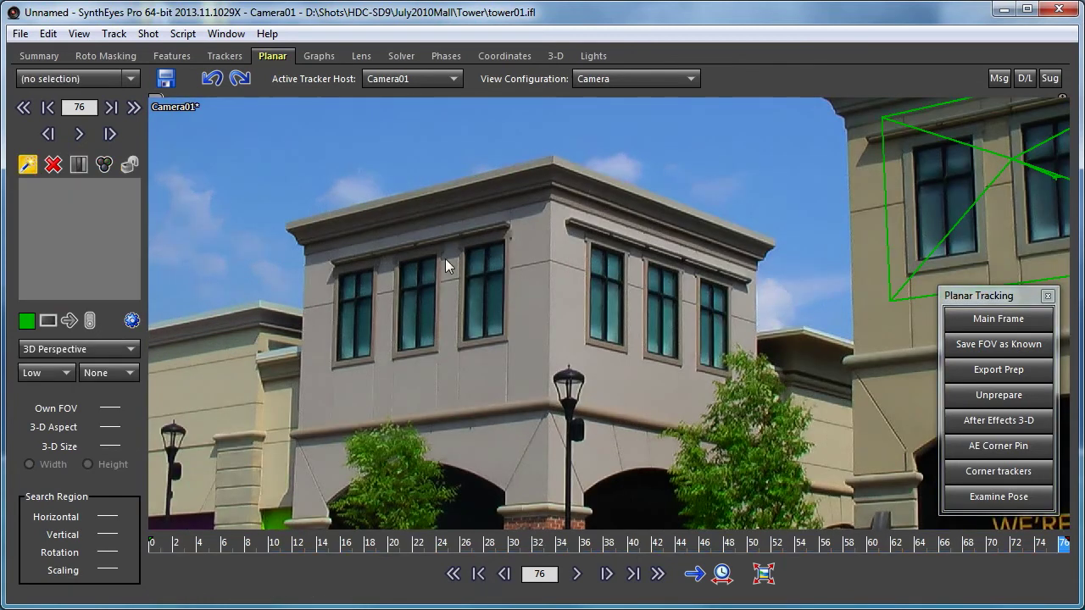
click(104, 345)
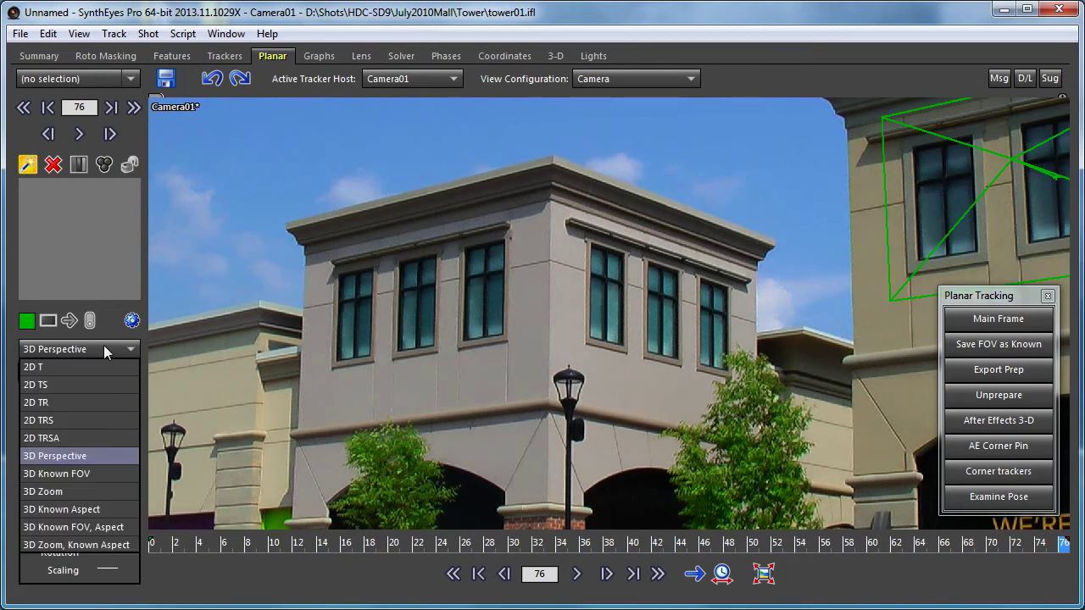
click(81, 473)
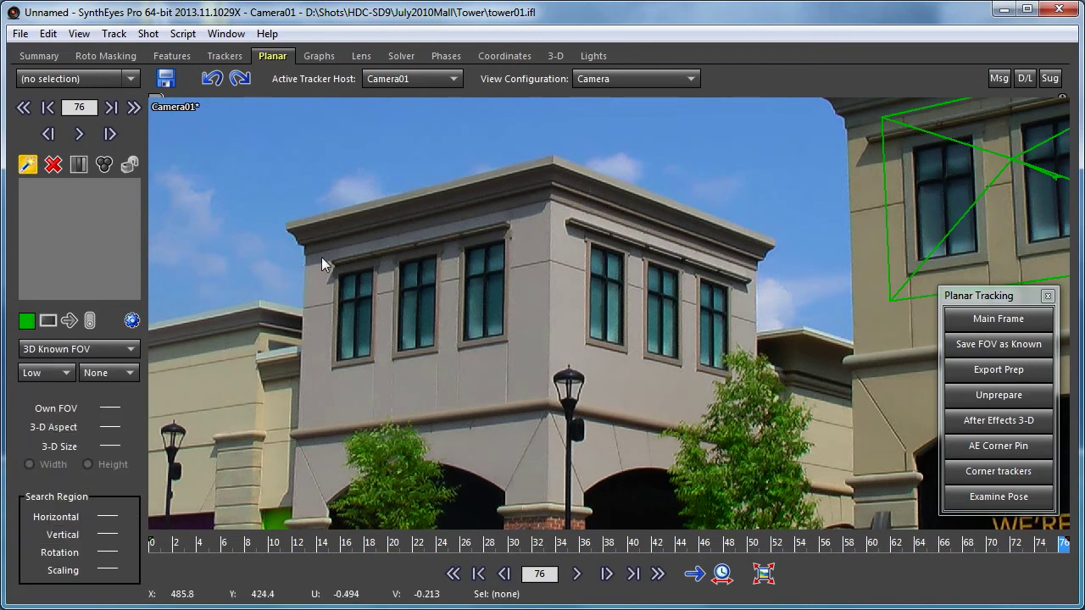
scroll(385, 276, up, 5)
scroll(385, 277, down, 3)
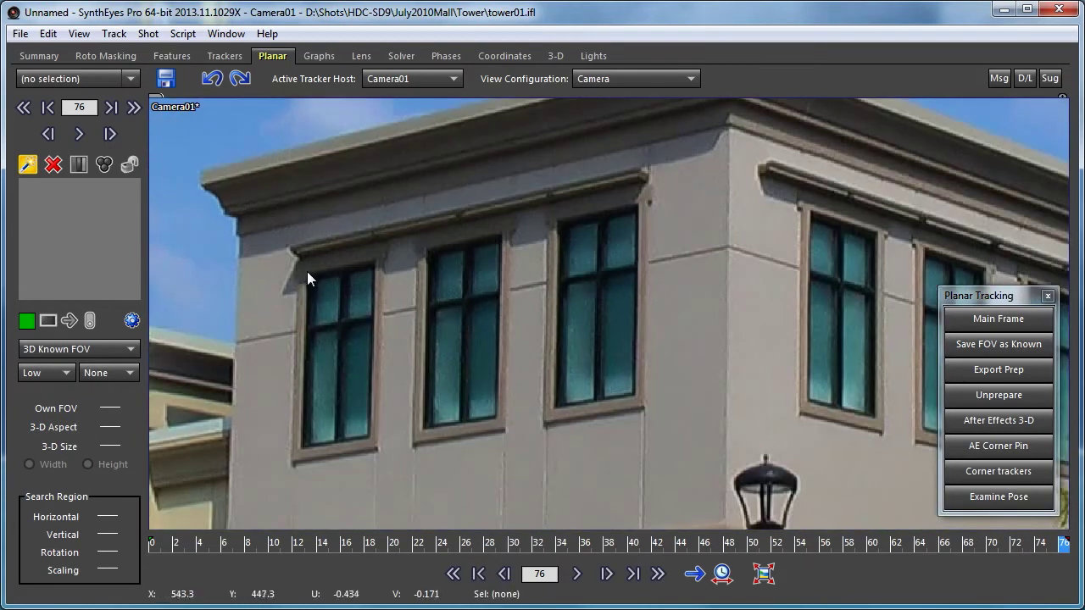
- Outline Tracker2 with four corners around the middle building's three upper windows
drag(305, 274, 637, 205)
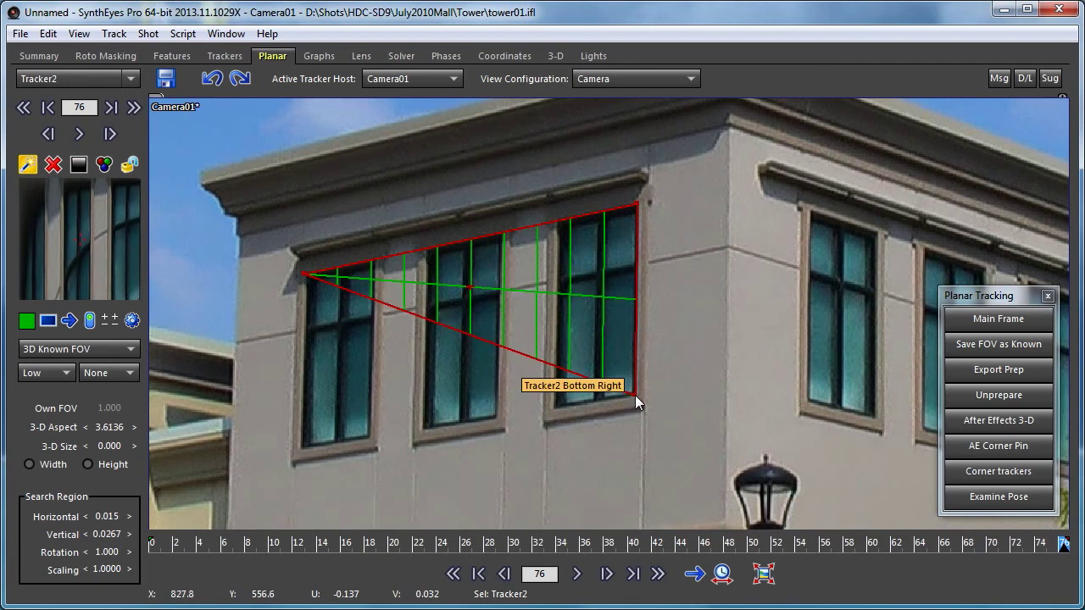
click(635, 394)
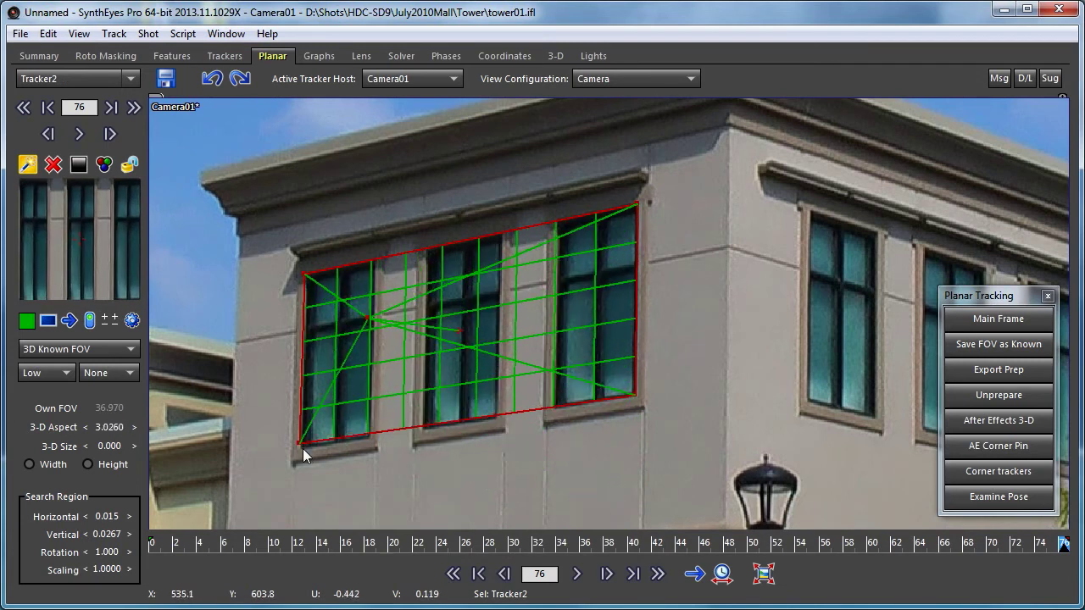
click(296, 452)
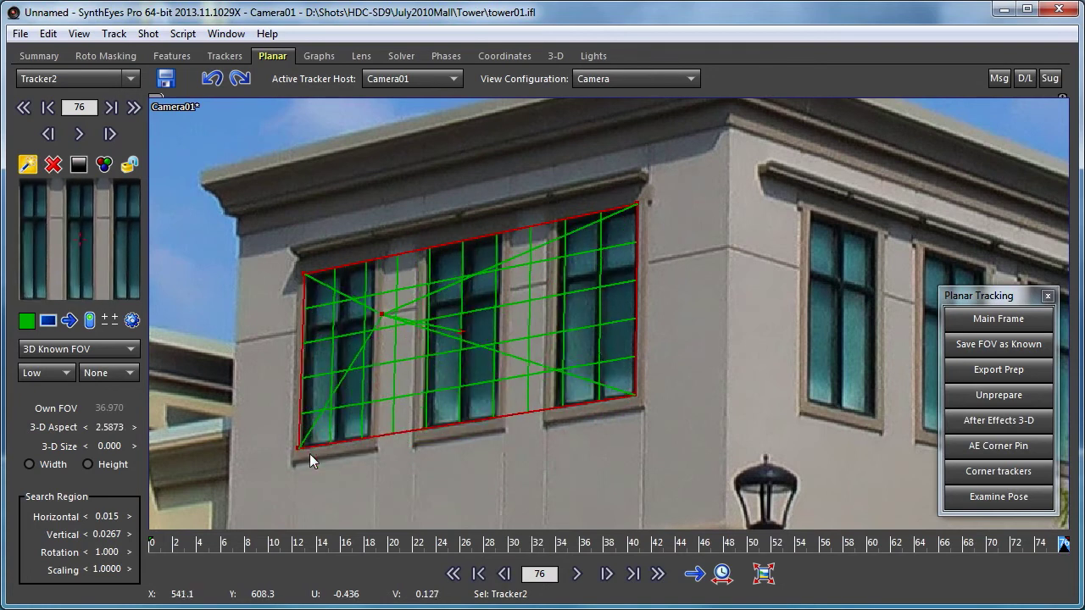
click(299, 448)
- Nudge Tracker2's bottom-left corner until the grid aligns with the window frames, reaching 3-D aspect 2.6802
drag(303, 446, 307, 450)
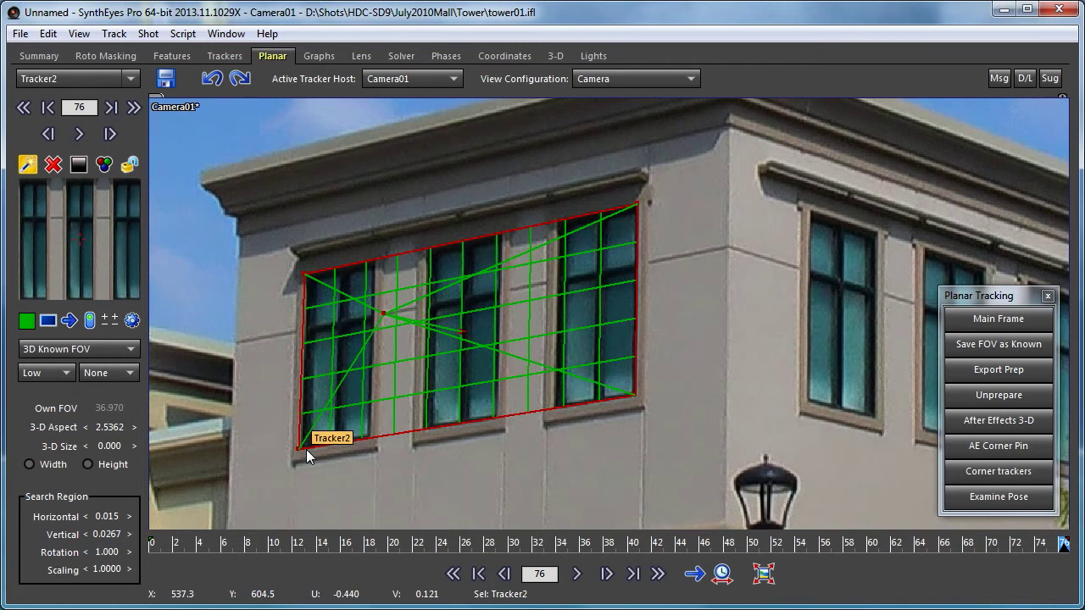
mouse_move(306, 450)
mouse_down()
mouse_move(287, 428)
mouse_move(293, 462)
mouse_move(361, 449)
mouse_move(305, 440)
mouse_move(295, 450)
mouse_up()
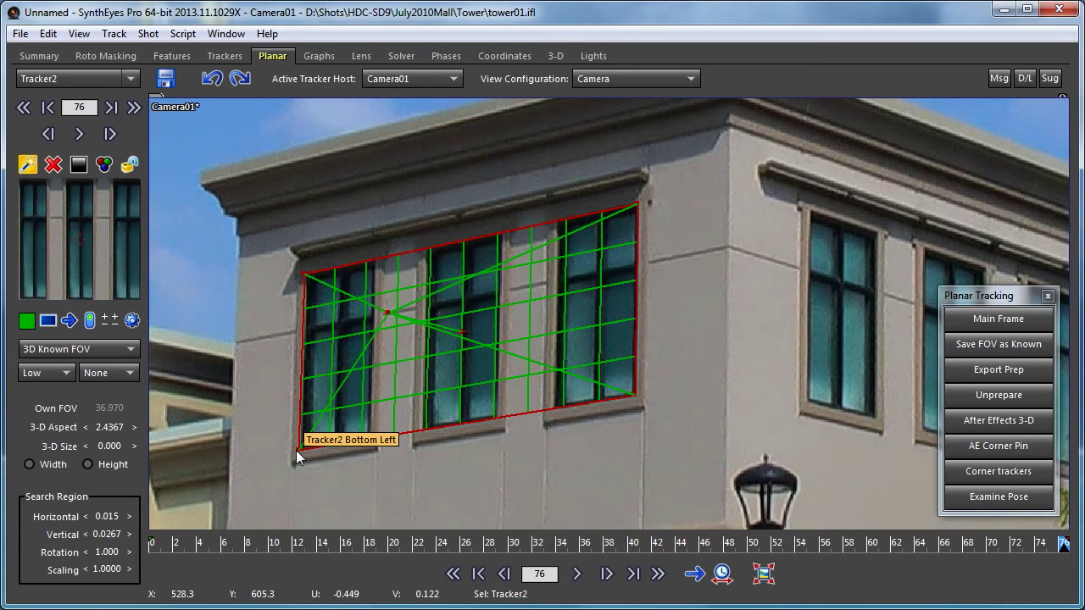
mouse_move(296, 450)
mouse_down()
mouse_move(312, 430)
mouse_move(417, 439)
mouse_move(316, 383)
mouse_move(282, 407)
mouse_move(260, 394)
mouse_move(311, 440)
mouse_move(300, 449)
mouse_up()
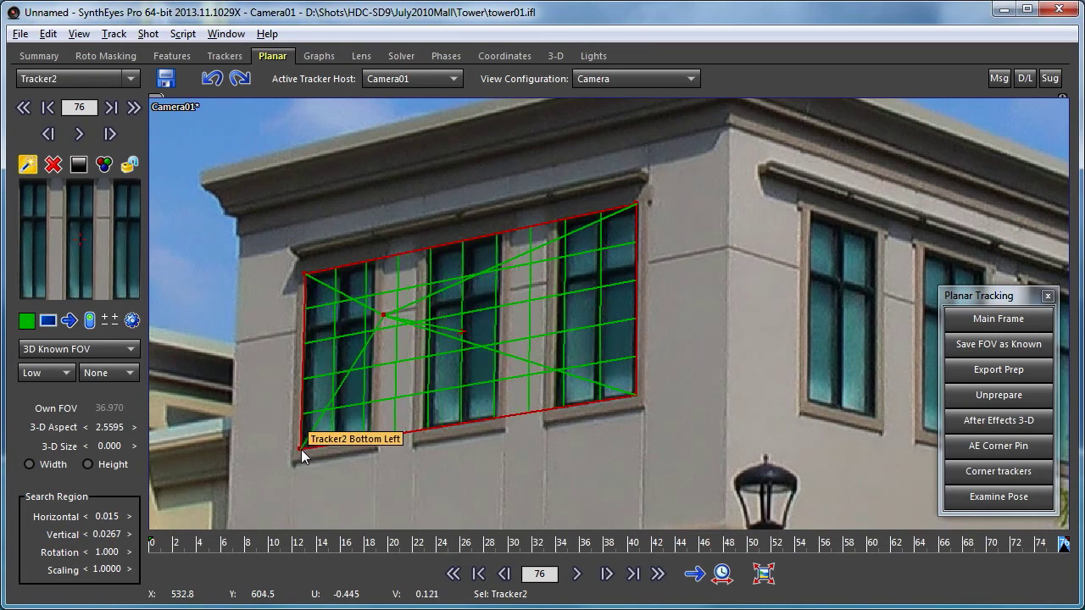
mouse_move(301, 449)
mouse_down()
mouse_move(514, 274)
mouse_move(416, 307)
mouse_move(300, 447)
mouse_up()
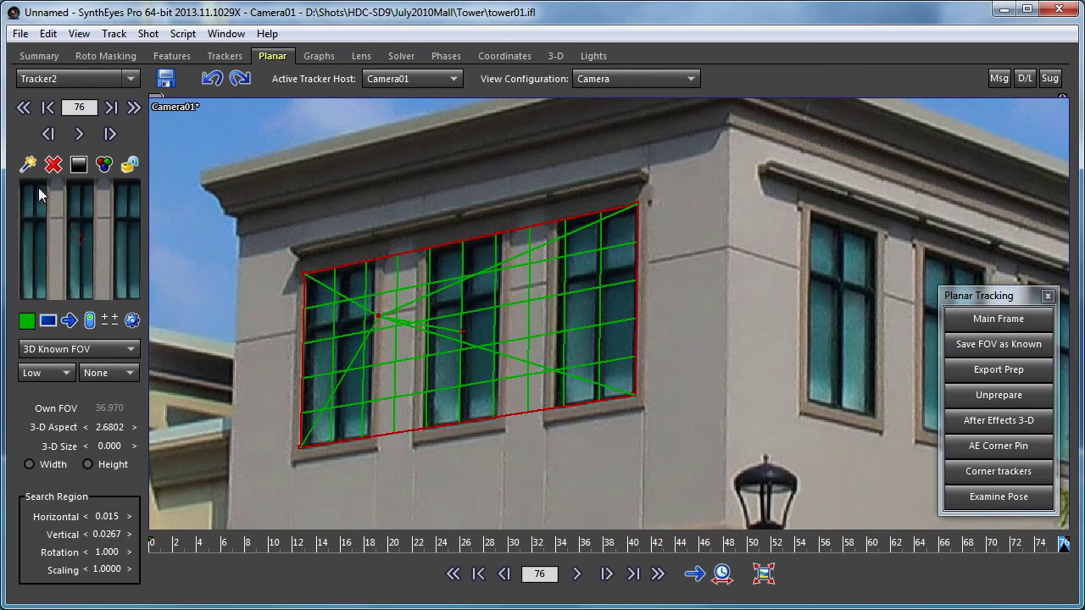
drag(32, 191, 35, 192)
- Undo the corner shift, stretch Tracker2's top-left corner to the cornice (aspect 2.0797), and pan right
key(ctrl+z)
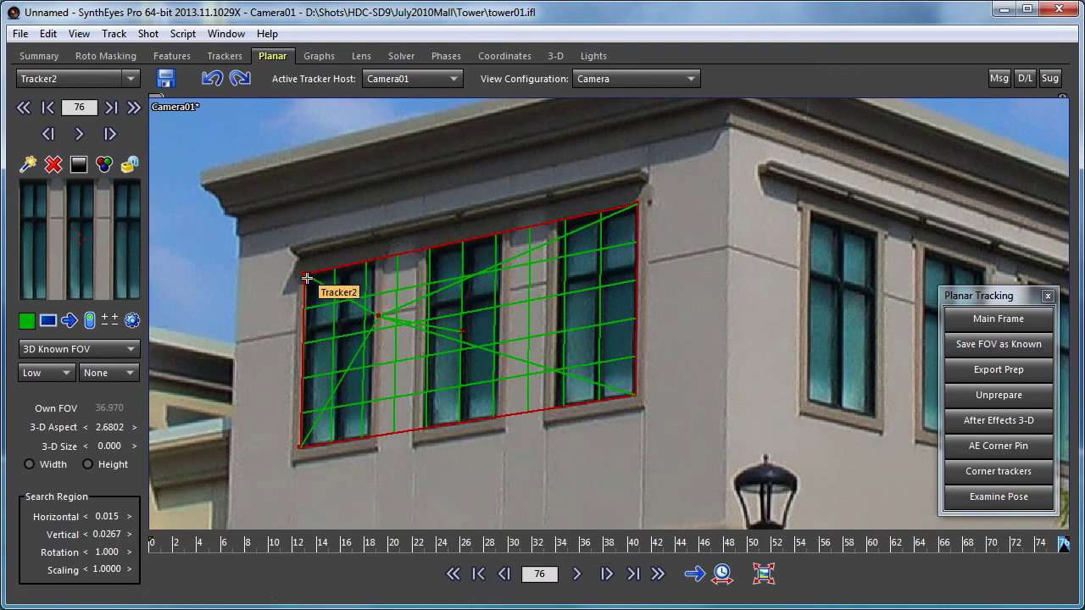
drag(296, 273, 268, 231)
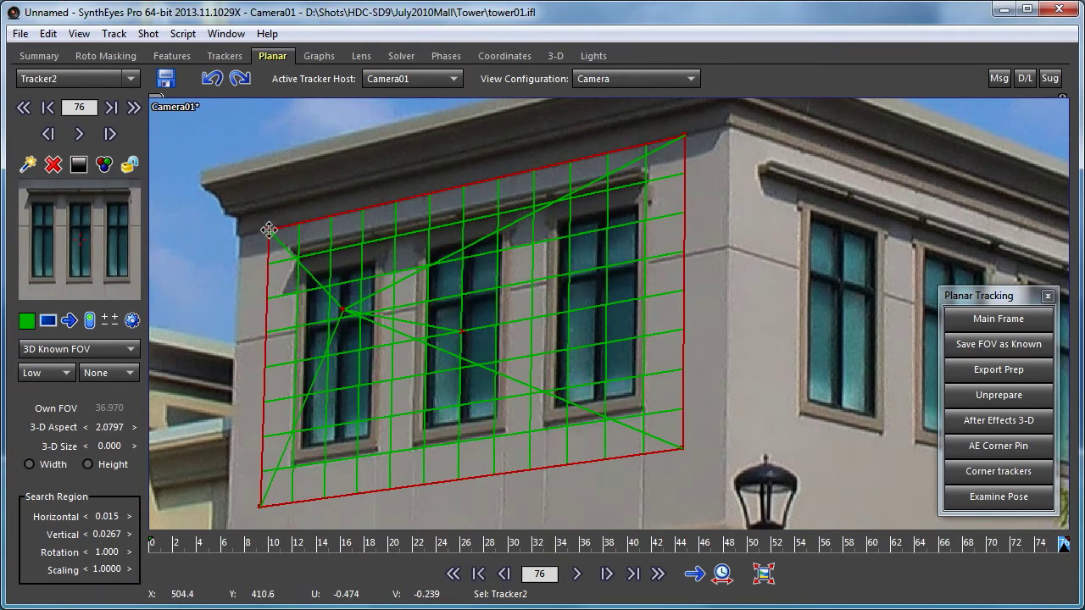
middle_drag(655, 465, 279, 434)
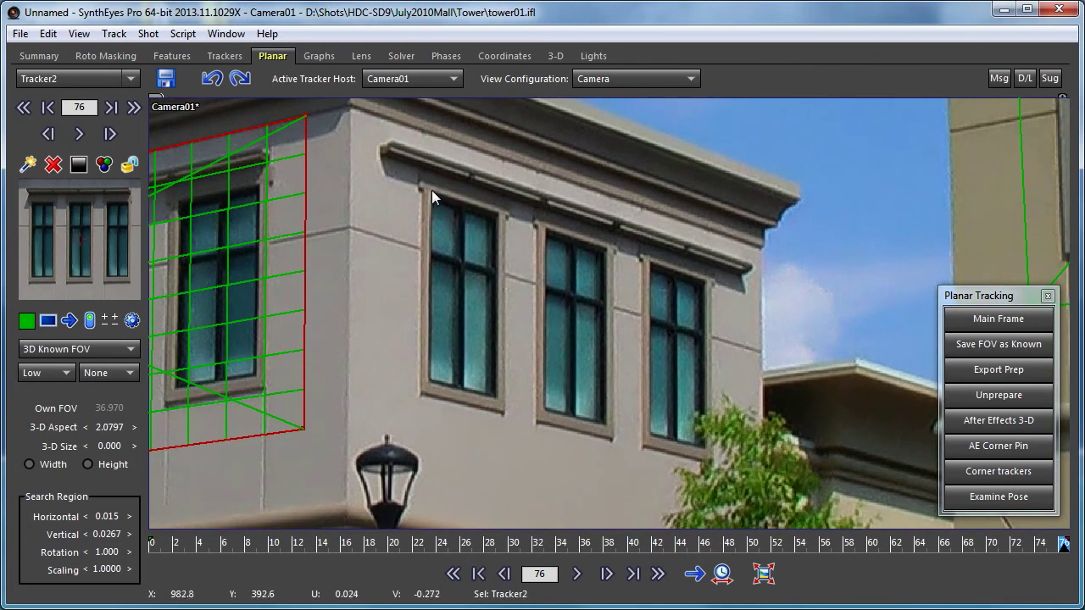
- Create Tracker3 around the adjacent wall's three windows and refine its bottom-left corner (aspect 2.5965)
click(28, 164)
drag(431, 190, 704, 287)
click(706, 280)
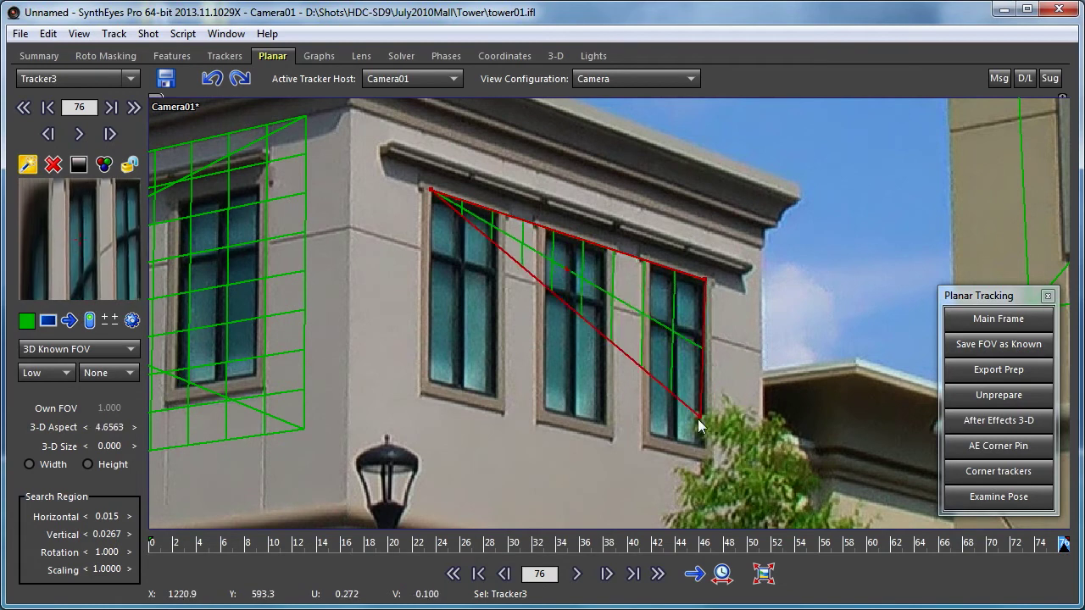
click(705, 450)
click(434, 381)
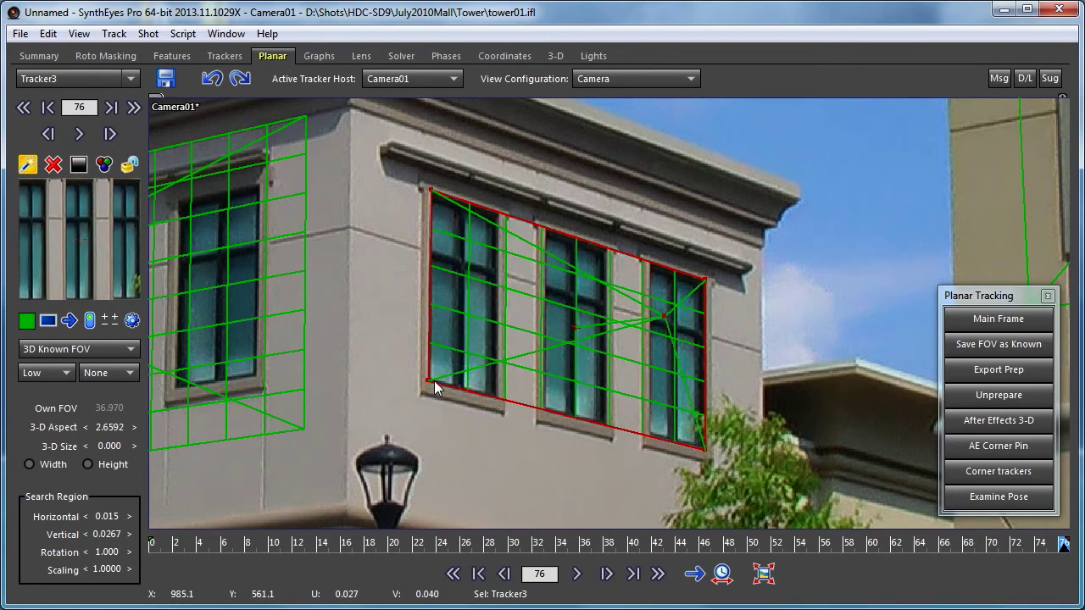
right_click(434, 380)
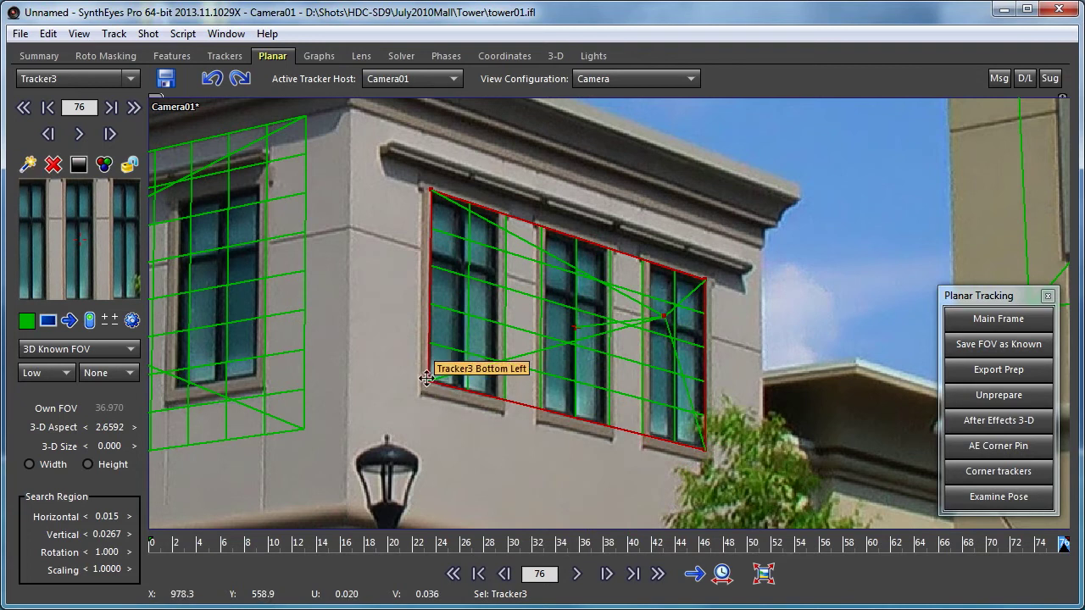
drag(428, 381, 432, 385)
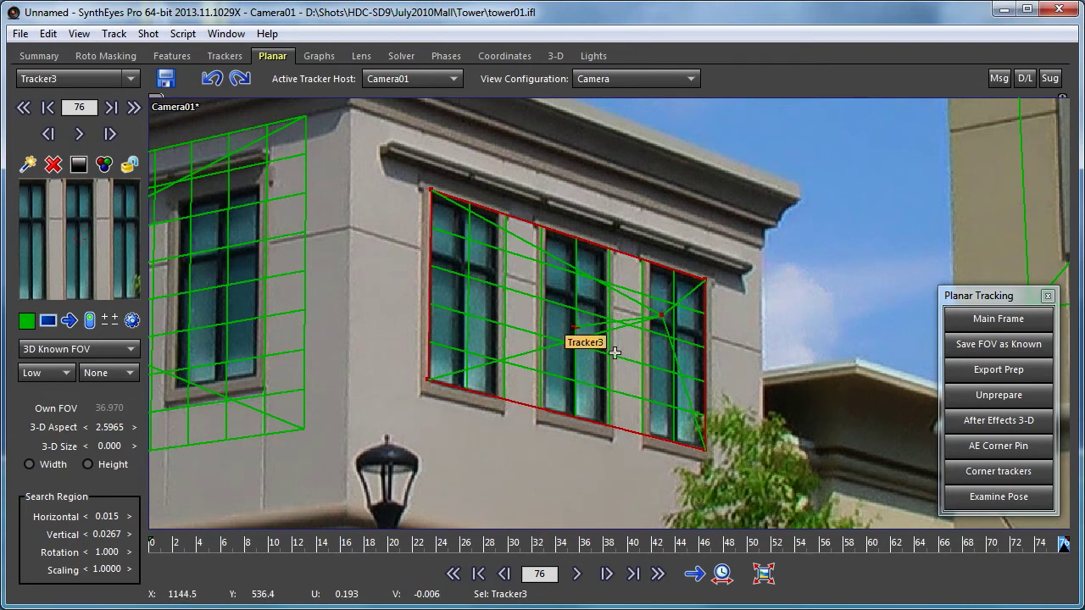
- Switch Tracker3 to 3D Perspective motion and refit its lower-left corner with free field of view
click(76, 350)
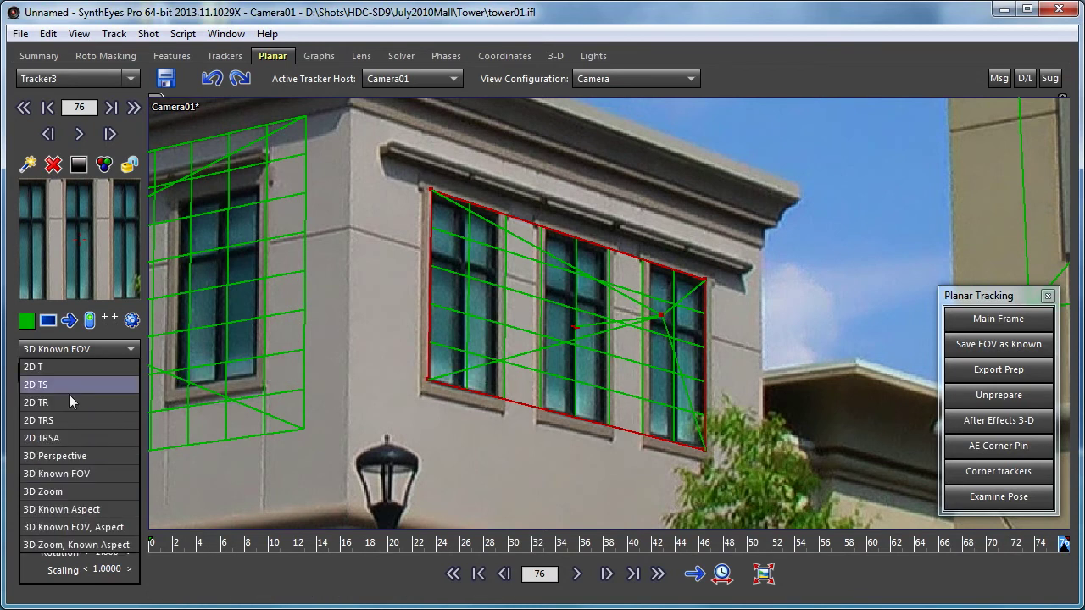
click(90, 457)
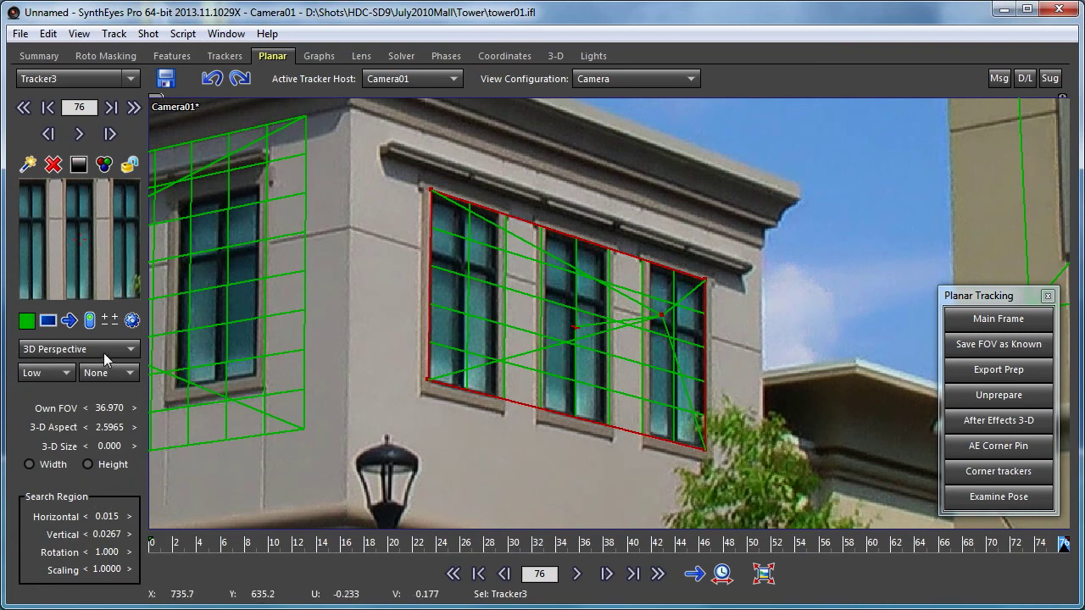
click(76, 349)
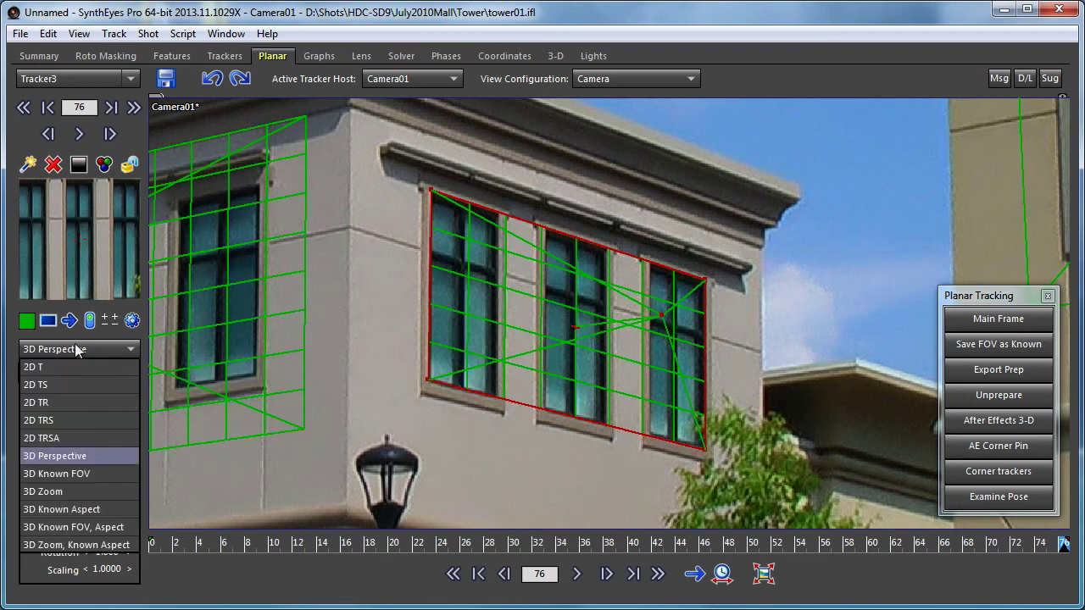
click(145, 349)
drag(429, 381, 417, 399)
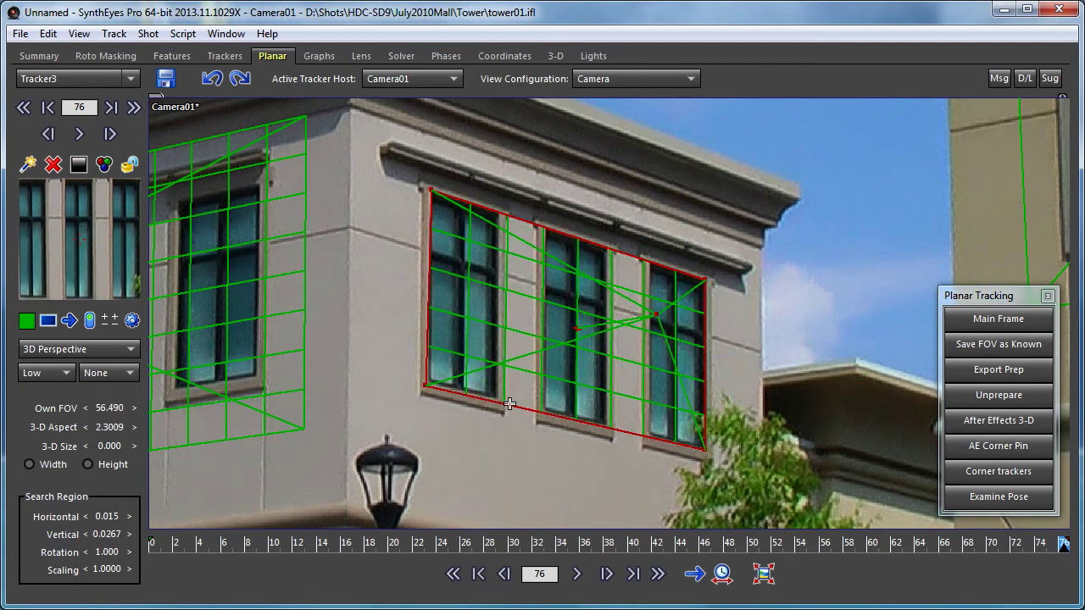
- Return Tracker3 to 3D Known FOV at 36.970, accepting adjustment of its keyed corners
click(70, 349)
click(58, 474)
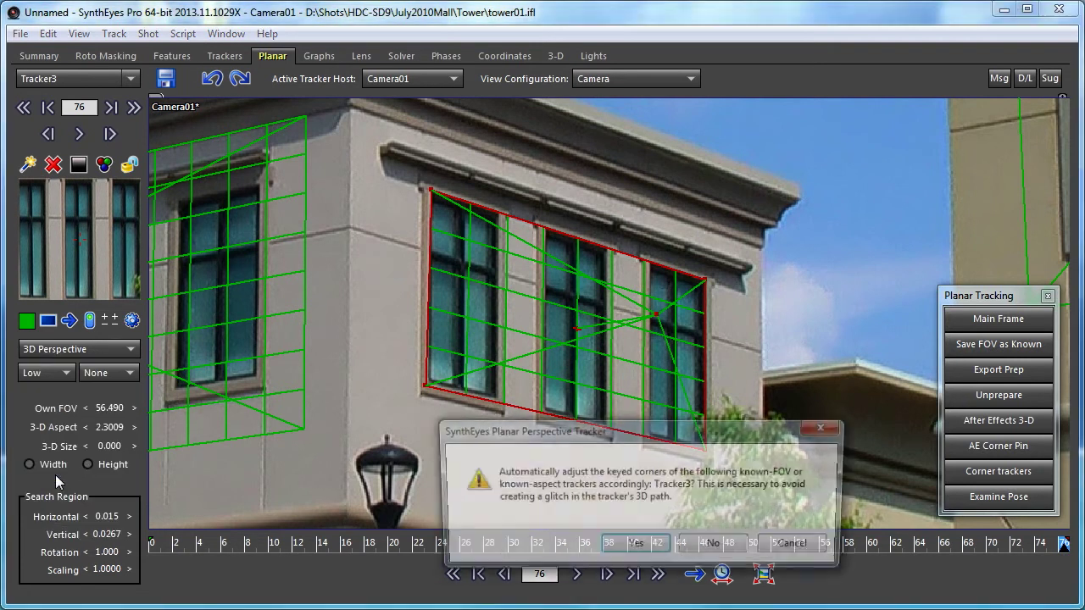
drag(569, 436, 536, 229)
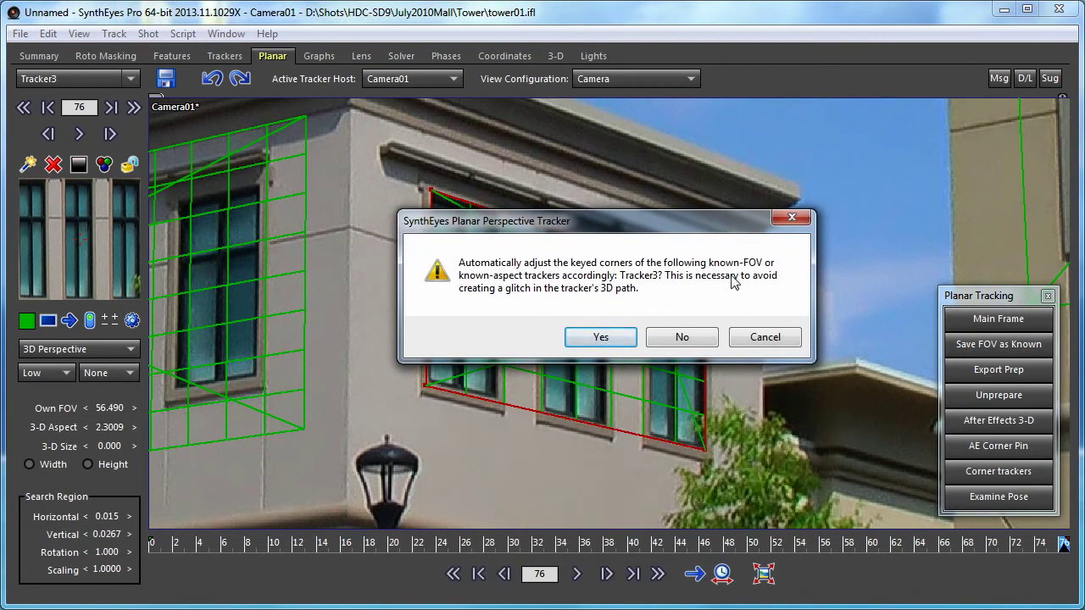
click(601, 338)
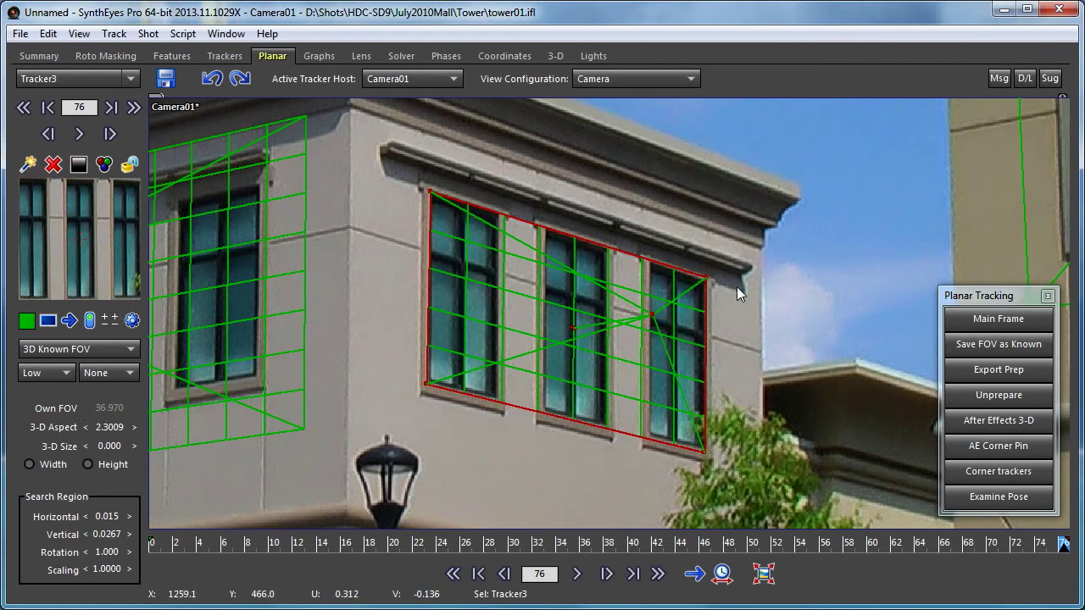
- Nudge Tracker3's top-right, bottom-right and bottom-left corners for a 2.6975 aspect, then zoom out fully
drag(706, 276, 706, 280)
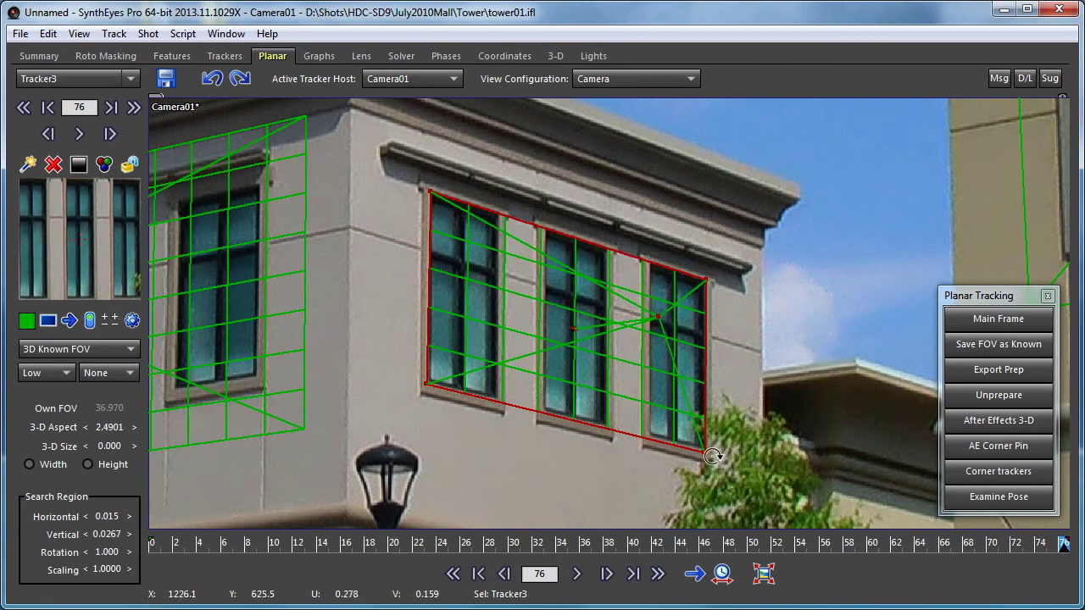
drag(703, 450, 703, 440)
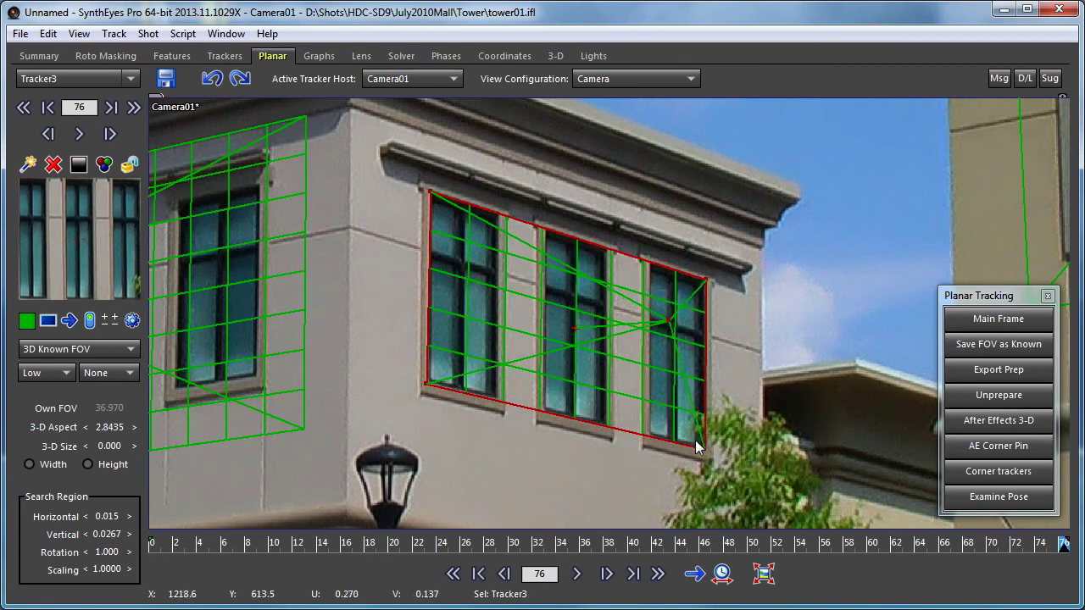
drag(429, 383, 439, 381)
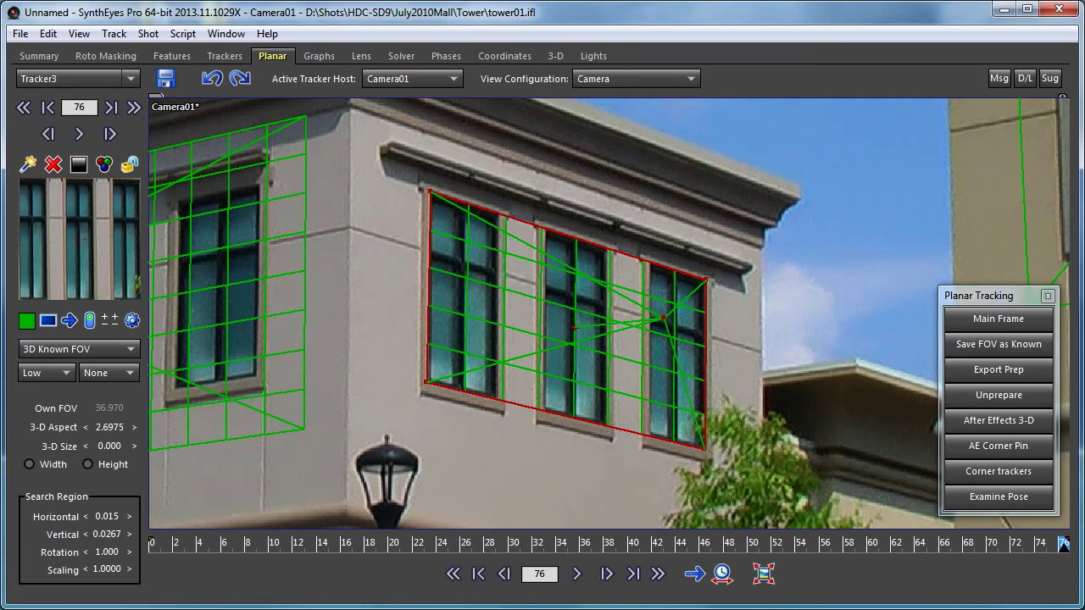
click(763, 574)
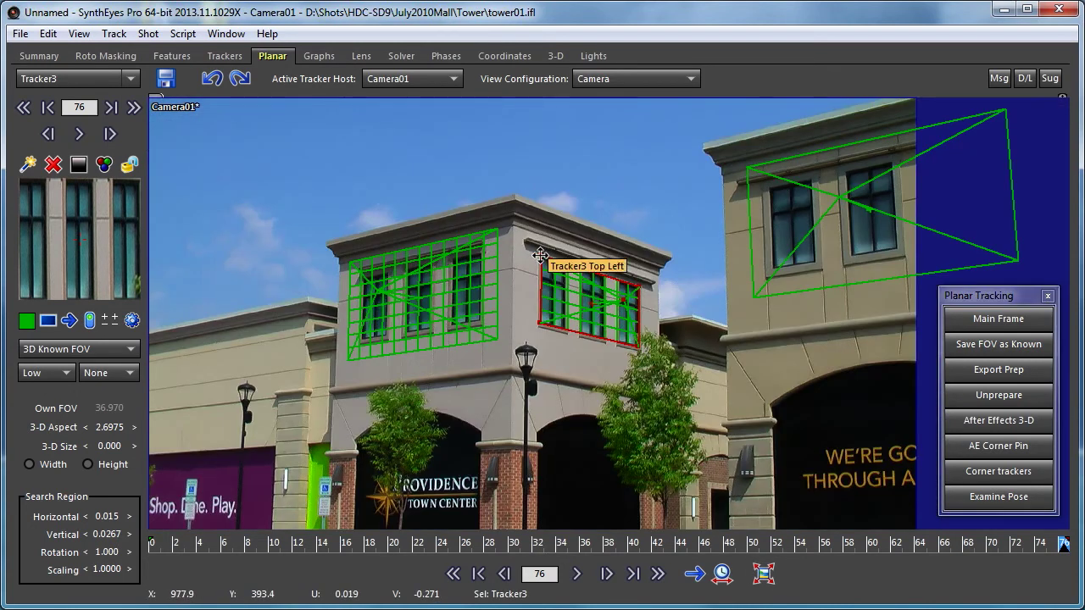
- Enlarge Tracker3, set Tracker3 and Tracker2 to backward tracking, and track them from frame 76 to 0
mouse_move(539, 256)
mouse_down()
mouse_move(528, 227)
mouse_move(534, 238)
mouse_up()
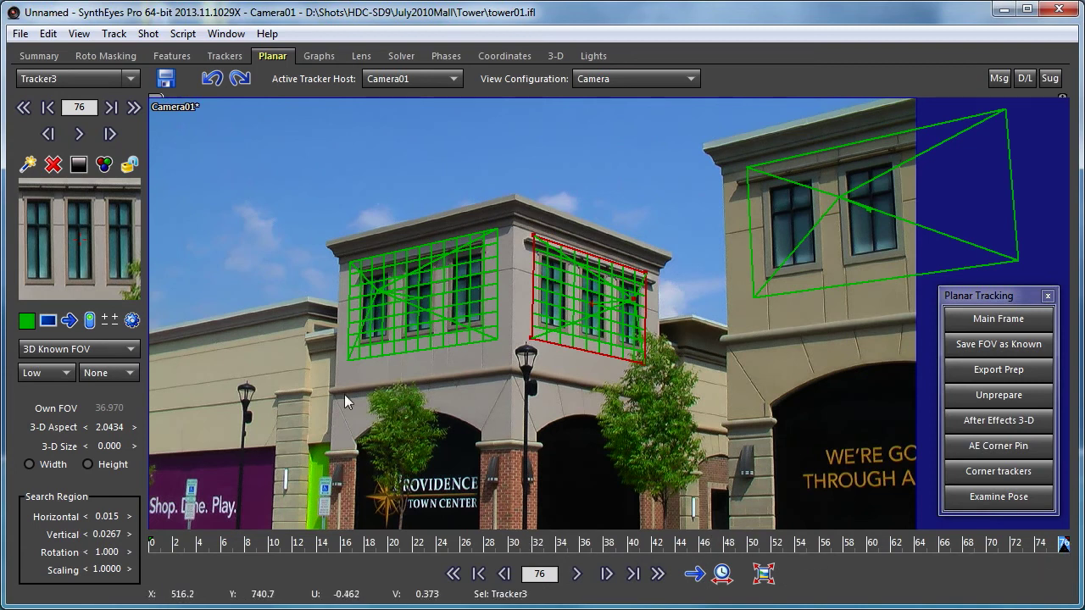
click(65, 320)
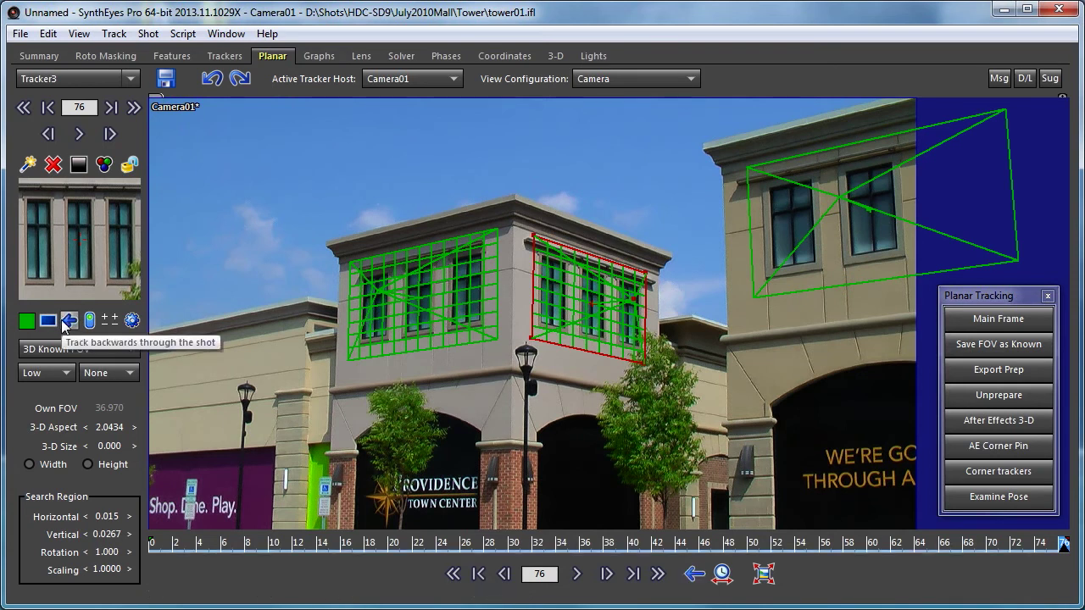
click(417, 285)
click(69, 320)
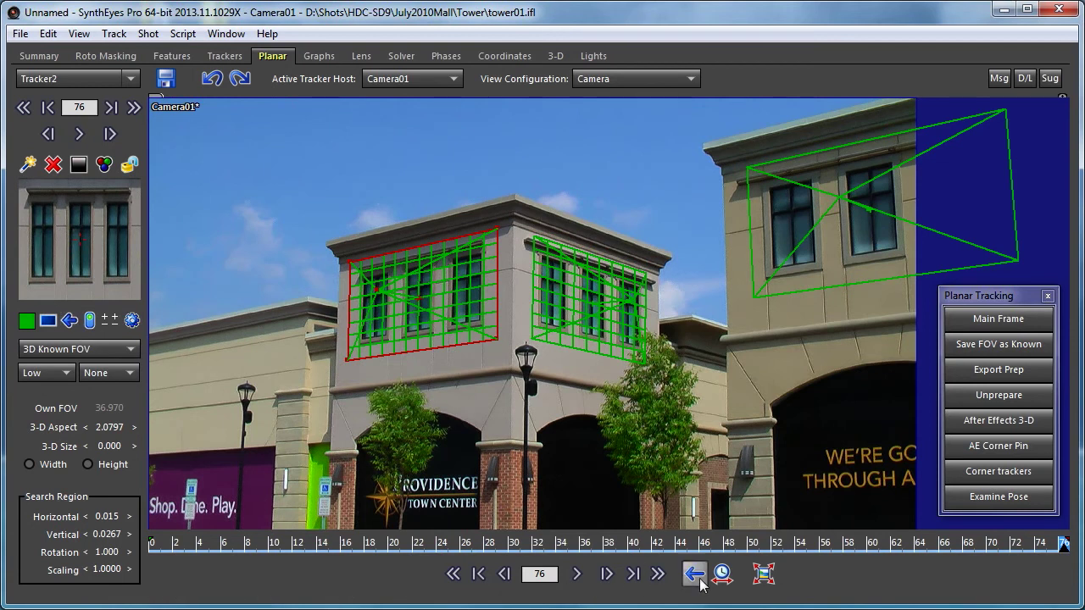
click(577, 574)
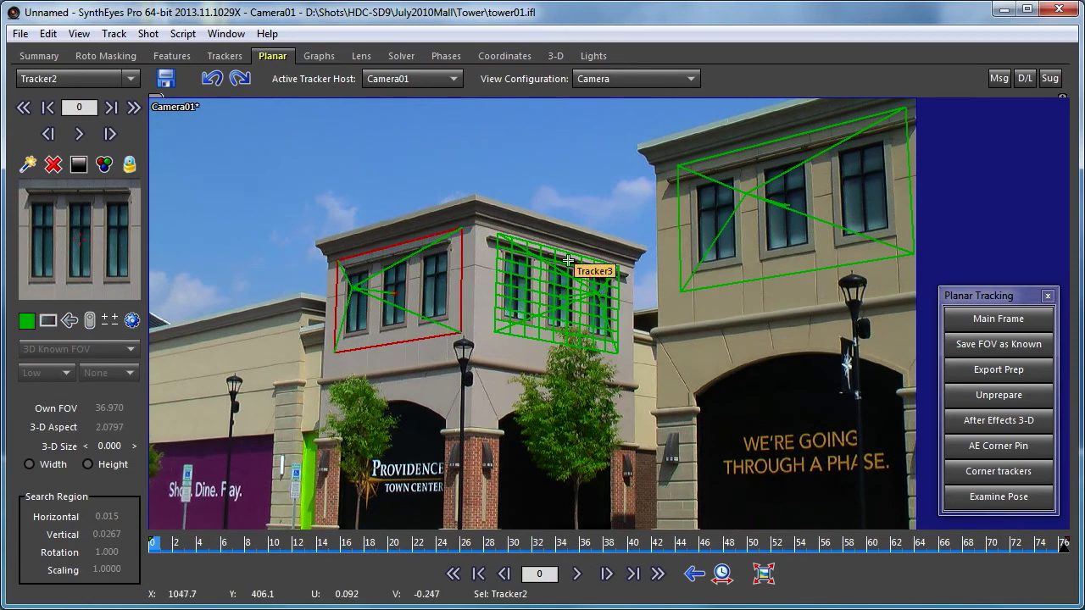
- Lock Tracker3, then scrub the shot reviewing Tracker3 and Tracker2 before reselecting Tracker3
click(518, 277)
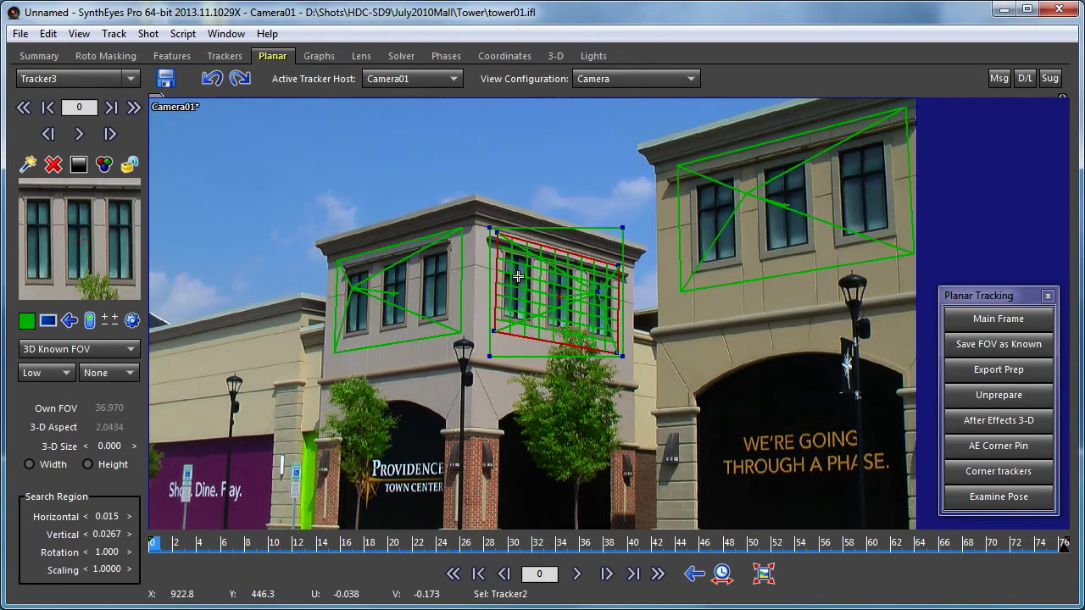
click(129, 164)
mouse_move(178, 546)
mouse_down()
mouse_move(1063, 545)
mouse_move(152, 546)
mouse_up()
mouse_move(78, 587)
mouse_down()
mouse_move(837, 546)
mouse_move(151, 545)
mouse_move(1063, 546)
mouse_move(152, 545)
mouse_up()
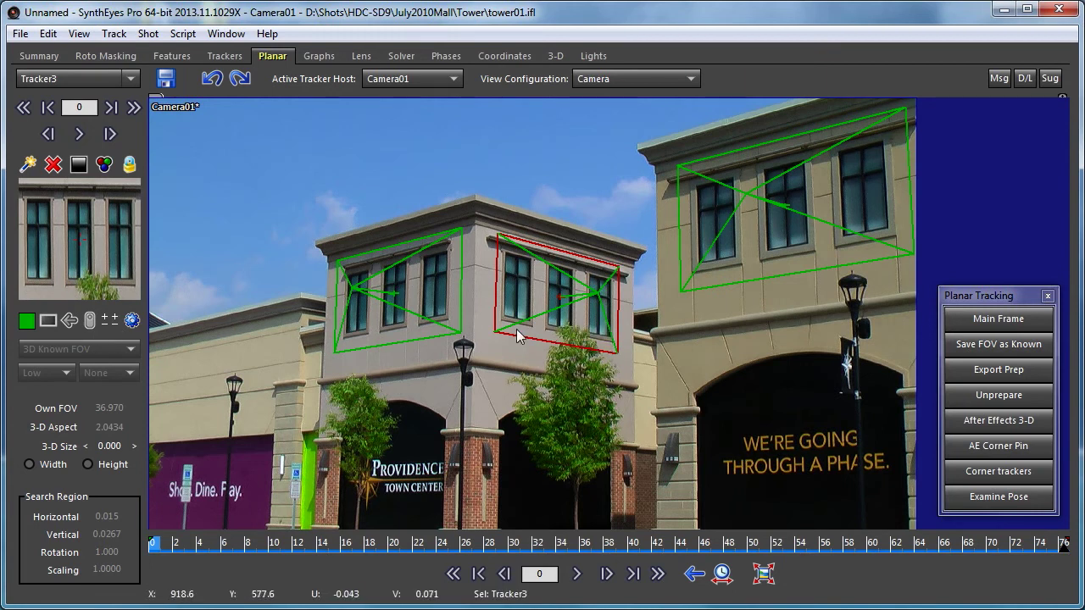
click(408, 257)
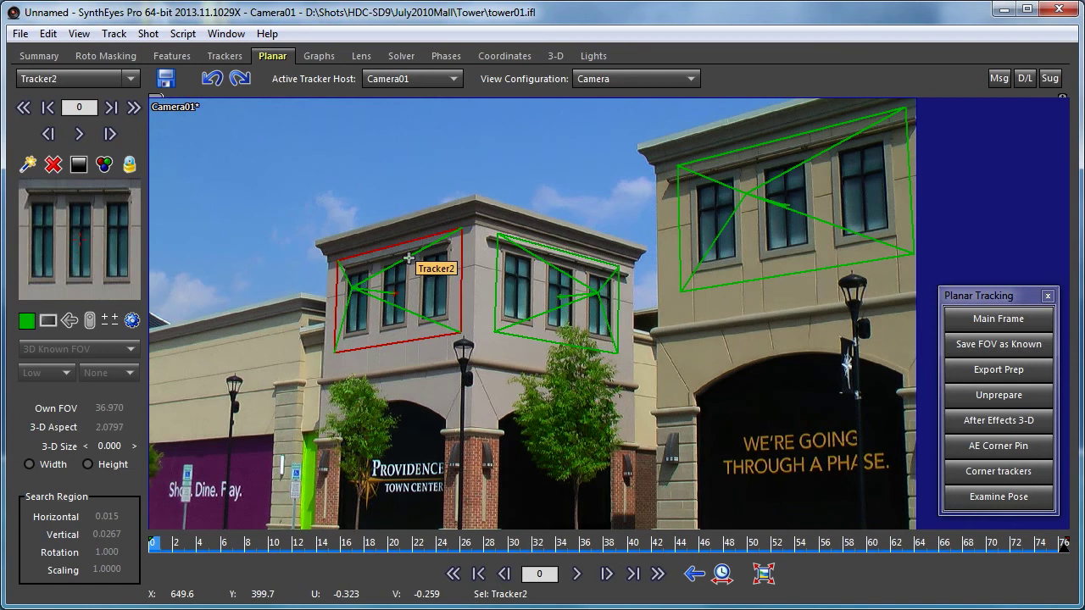
drag(316, 543, 704, 546)
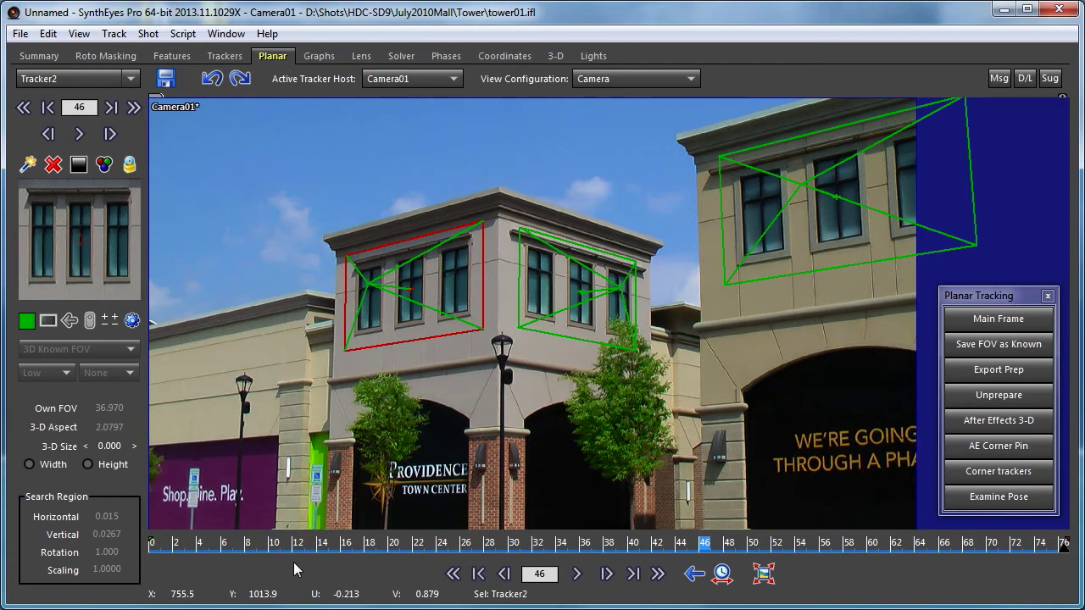
click(596, 271)
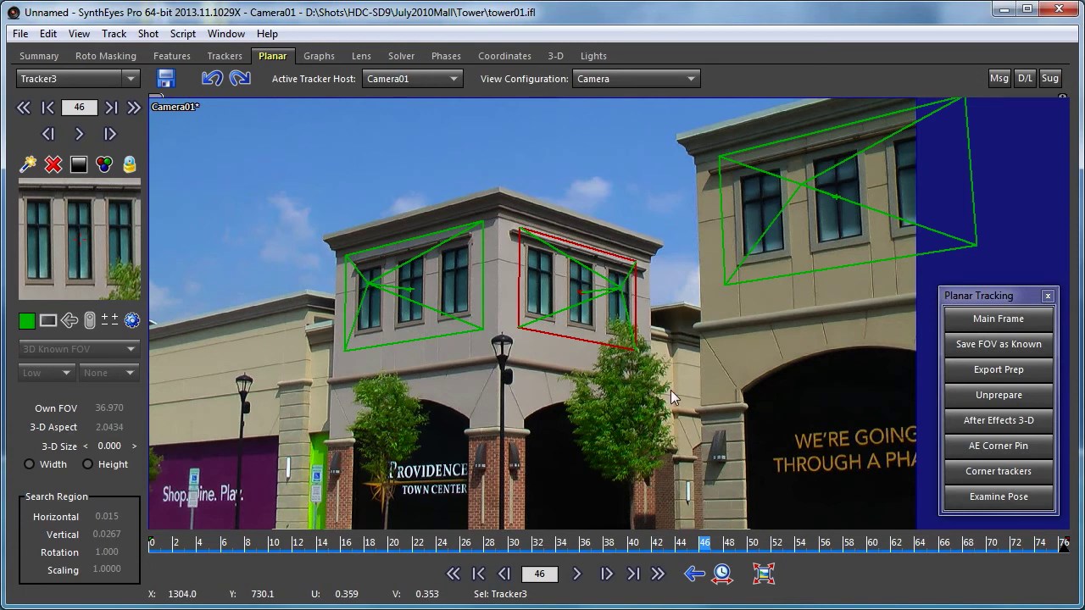
- Switch to the Quad view layout and pan the Top view to show the camera
click(644, 78)
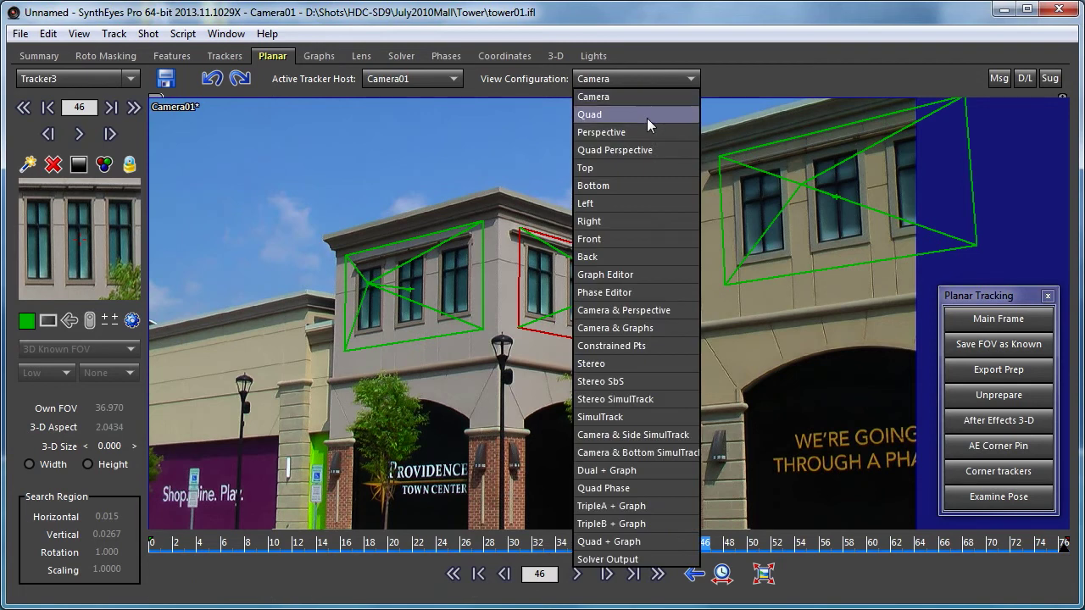
click(647, 115)
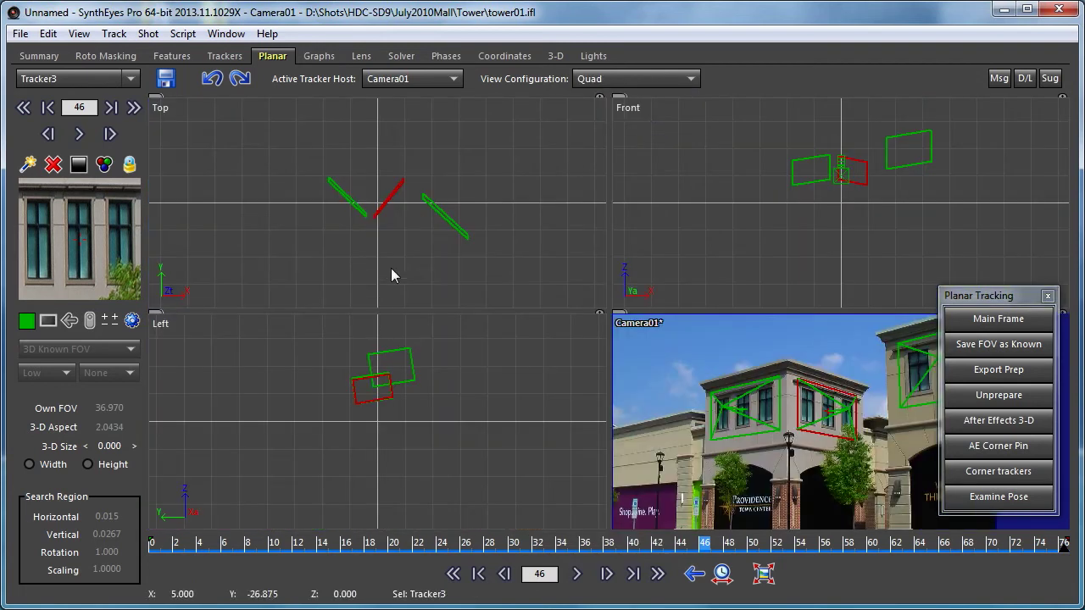
scroll(391, 260, down, 2)
middle_drag(391, 254, 395, 139)
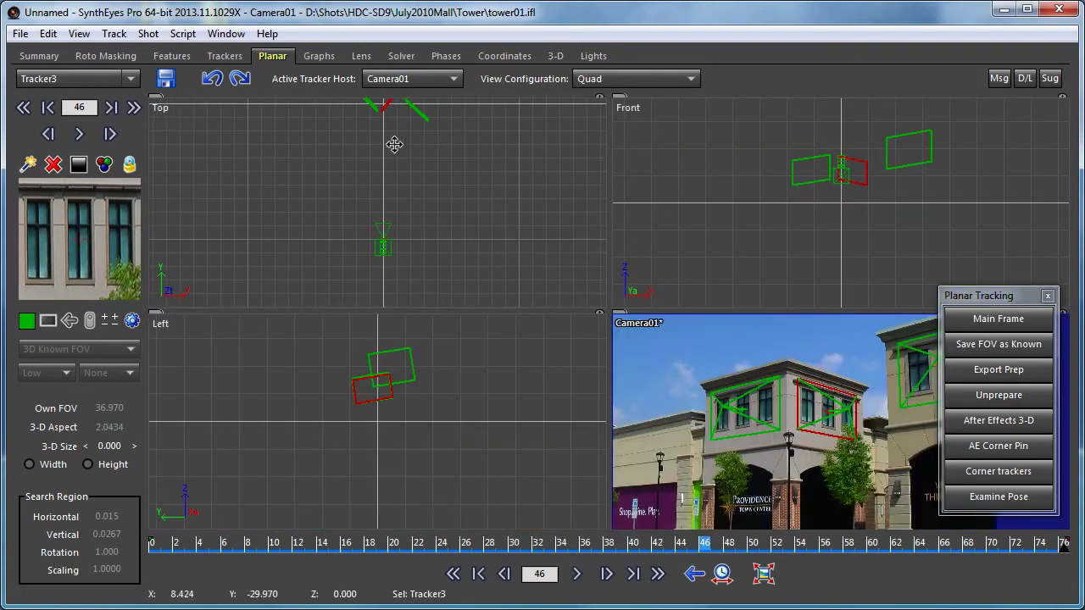
- Scrub the timeline to review the three tracked planes across the shot
scroll(390, 157, down, 2)
drag(326, 543, 1069, 585)
drag(1064, 547, 991, 545)
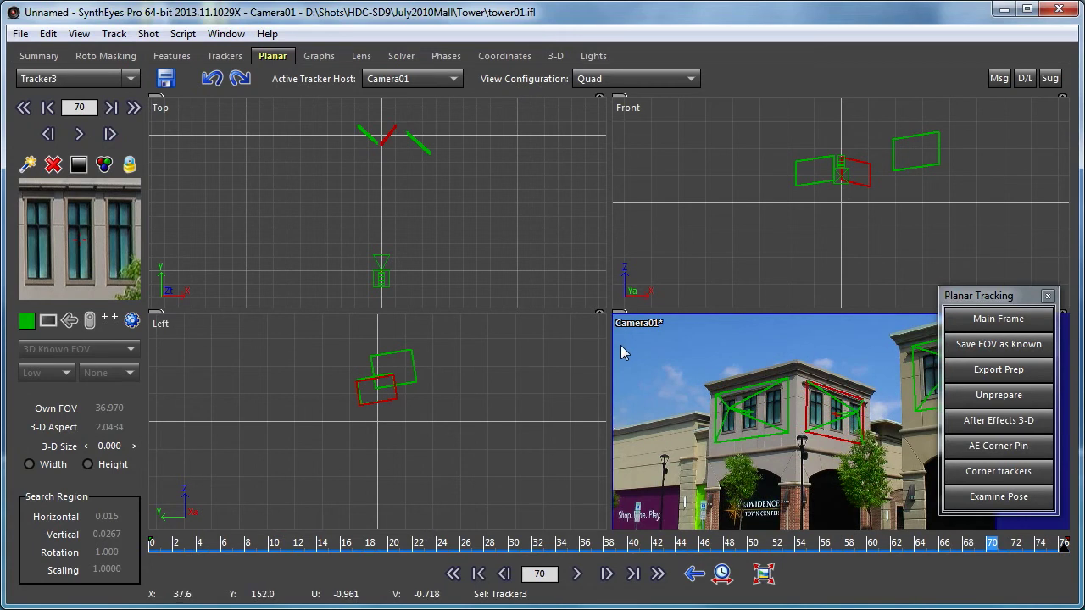
click(177, 544)
drag(178, 541, 224, 594)
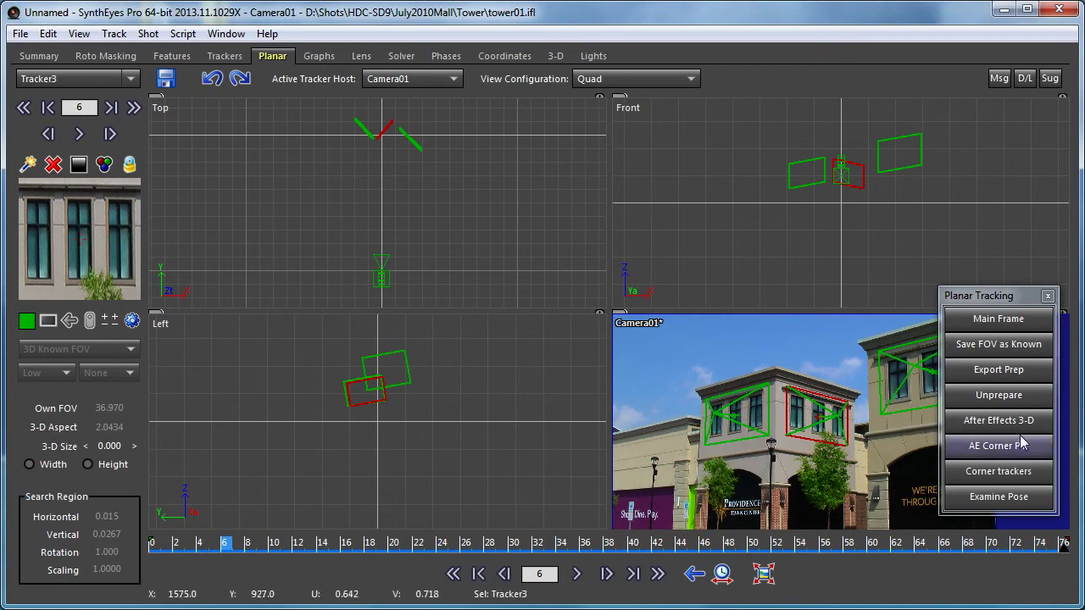
- Export-prep Tracker3 with Camera, Front orientation and an 18×16 mesh grid
click(991, 370)
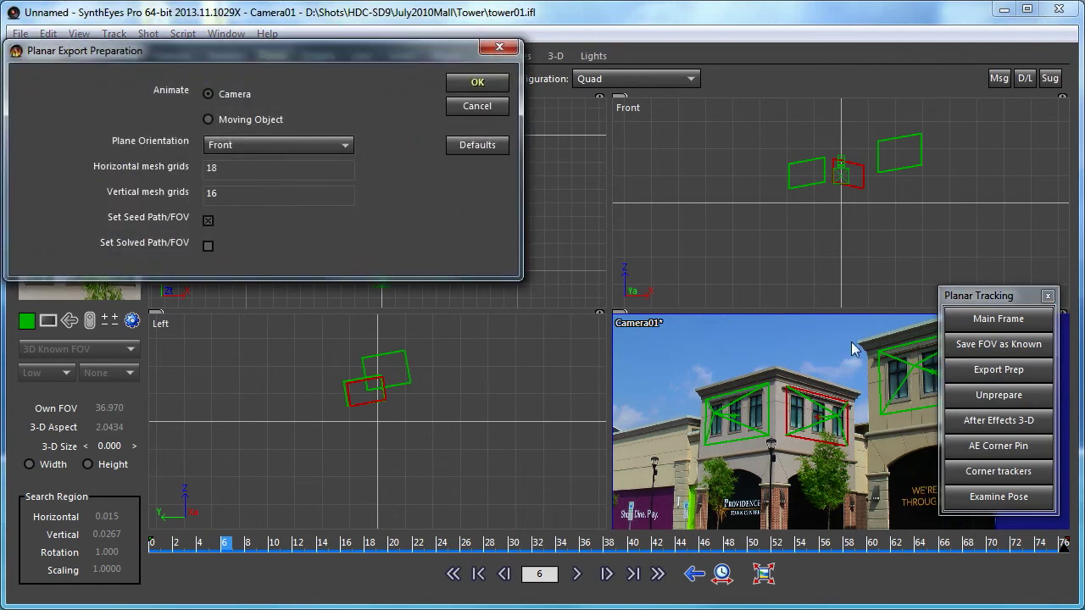
drag(303, 53, 322, 268)
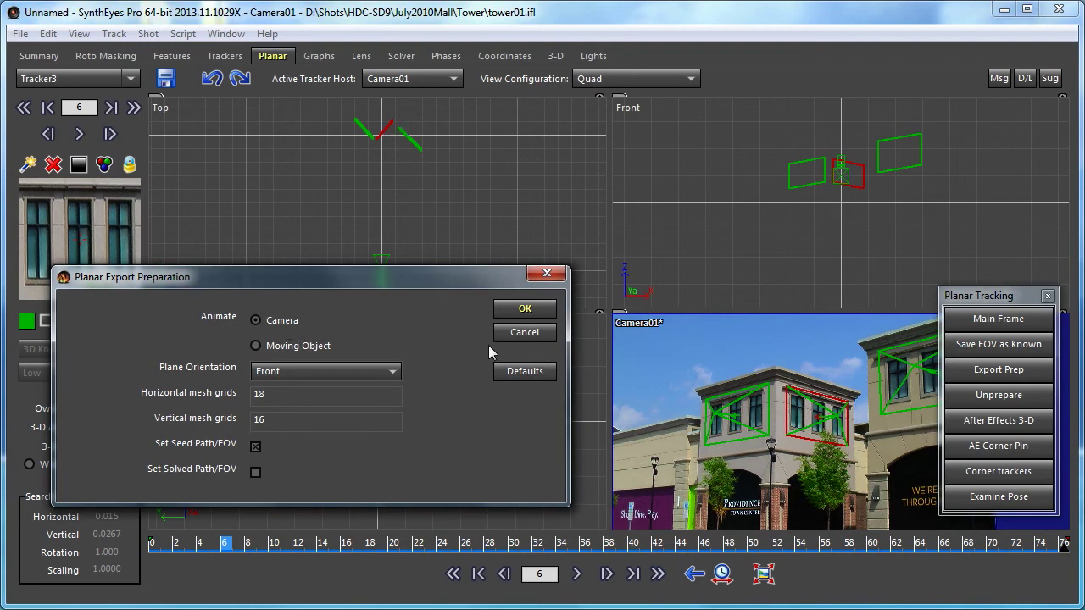
click(525, 309)
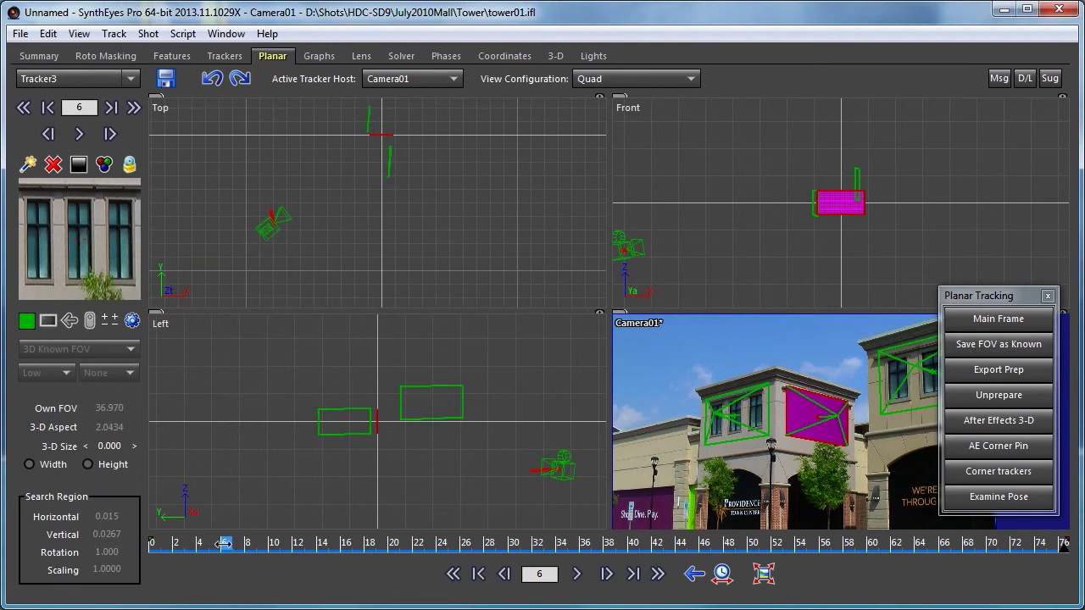
drag(153, 549, 322, 551)
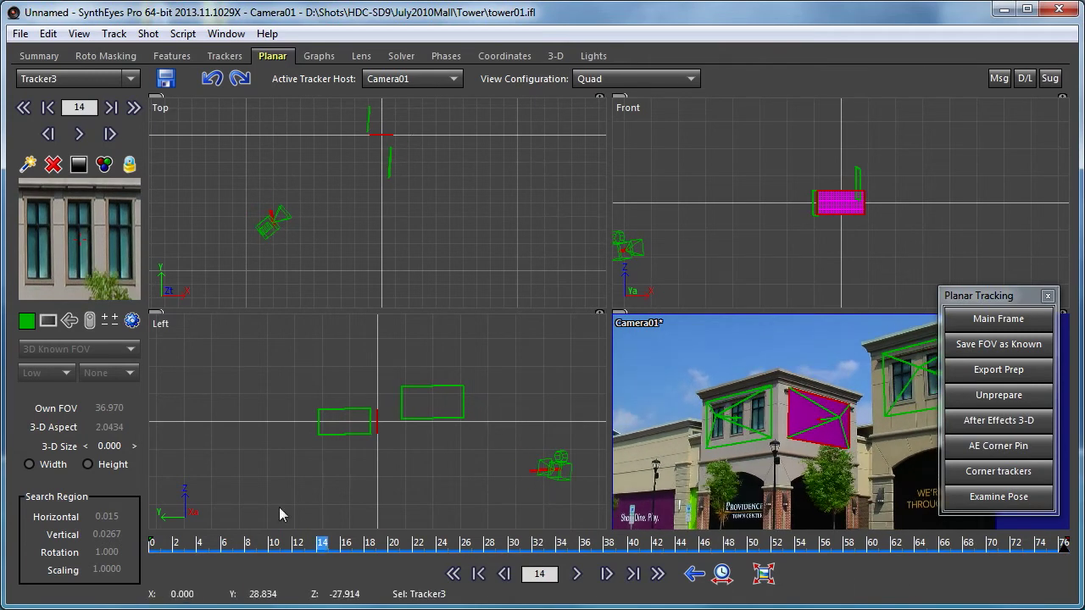
drag(213, 548, 279, 537)
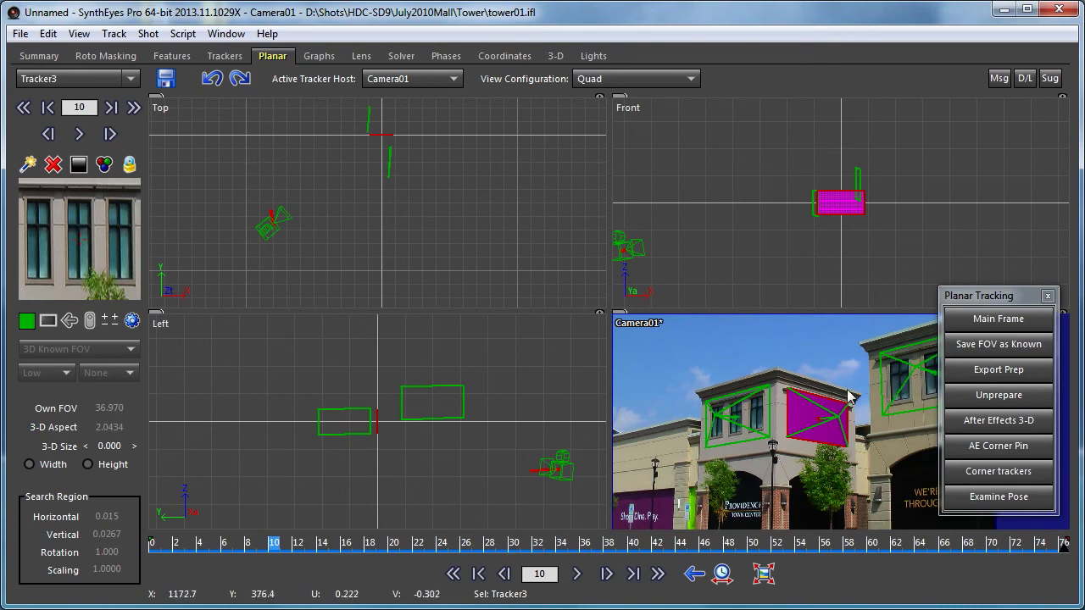
drag(963, 297, 984, 137)
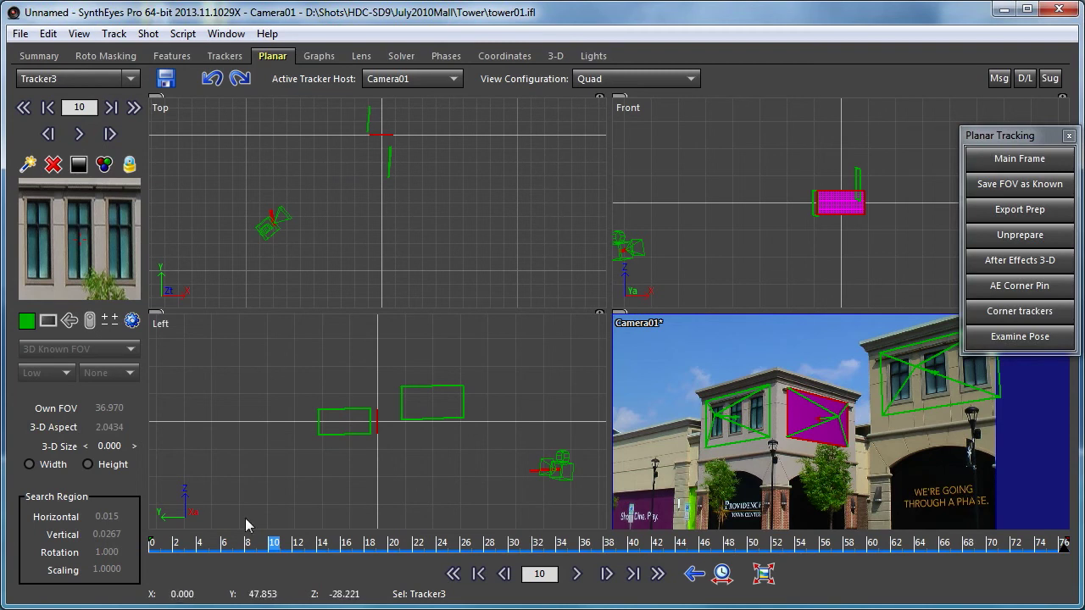
drag(282, 542, 156, 543)
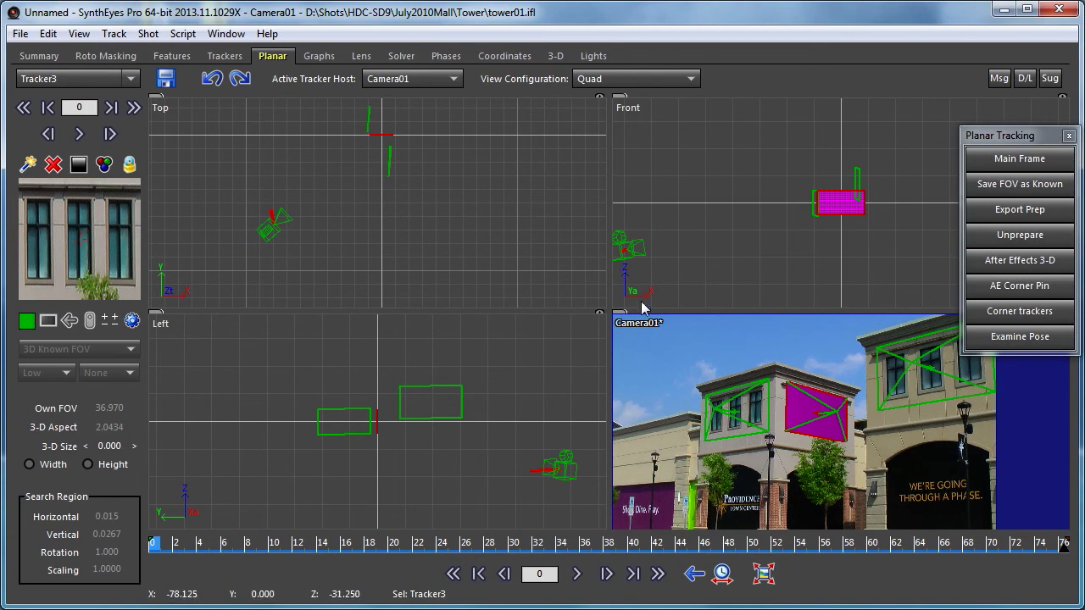
scroll(842, 212, up, 5)
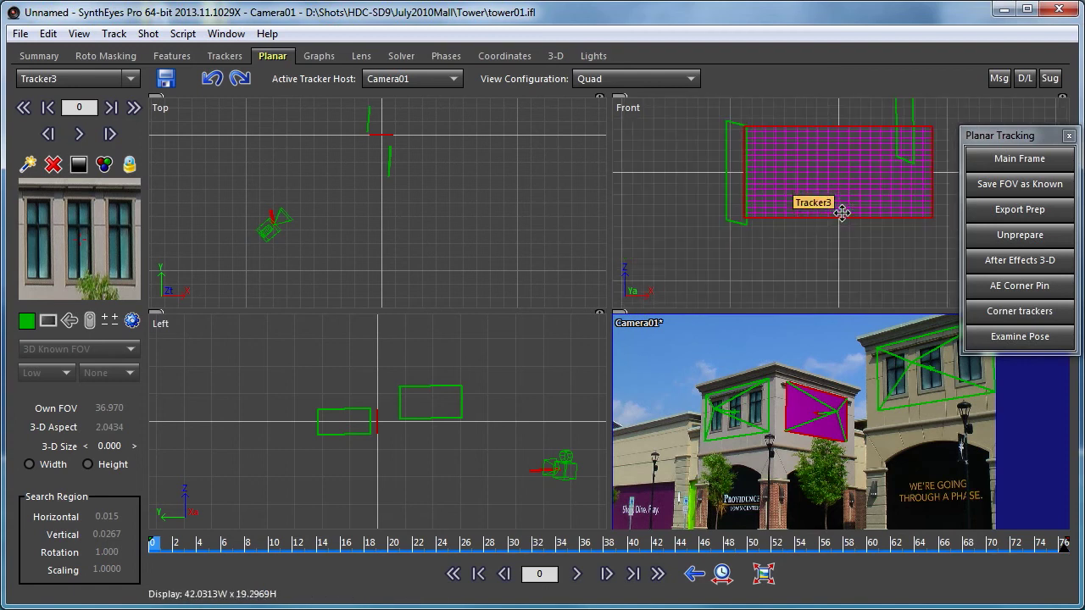
scroll(820, 415, up, 5)
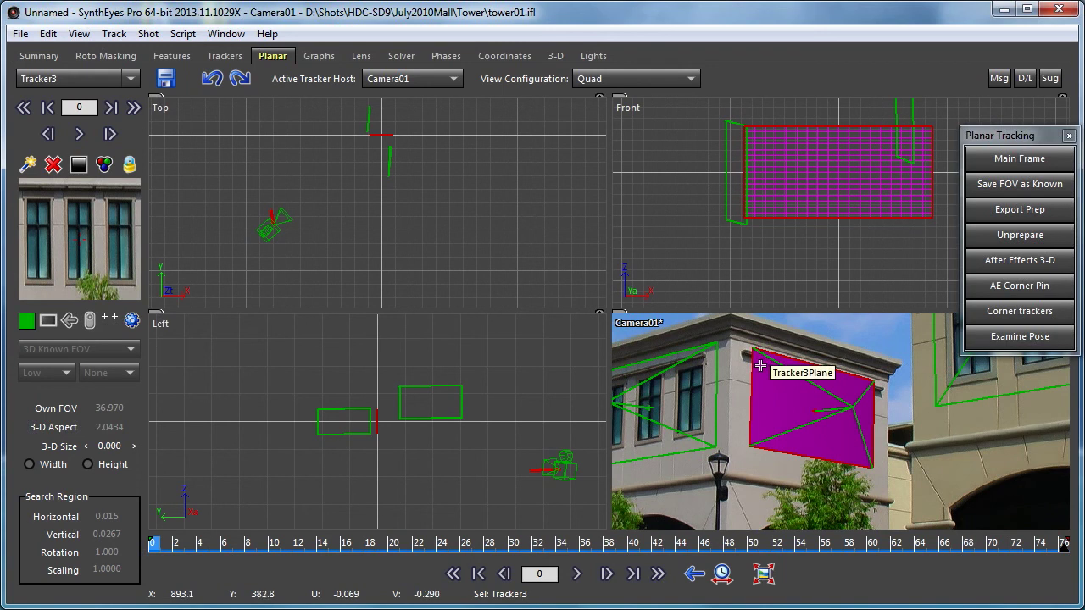
scroll(448, 222, down, 2)
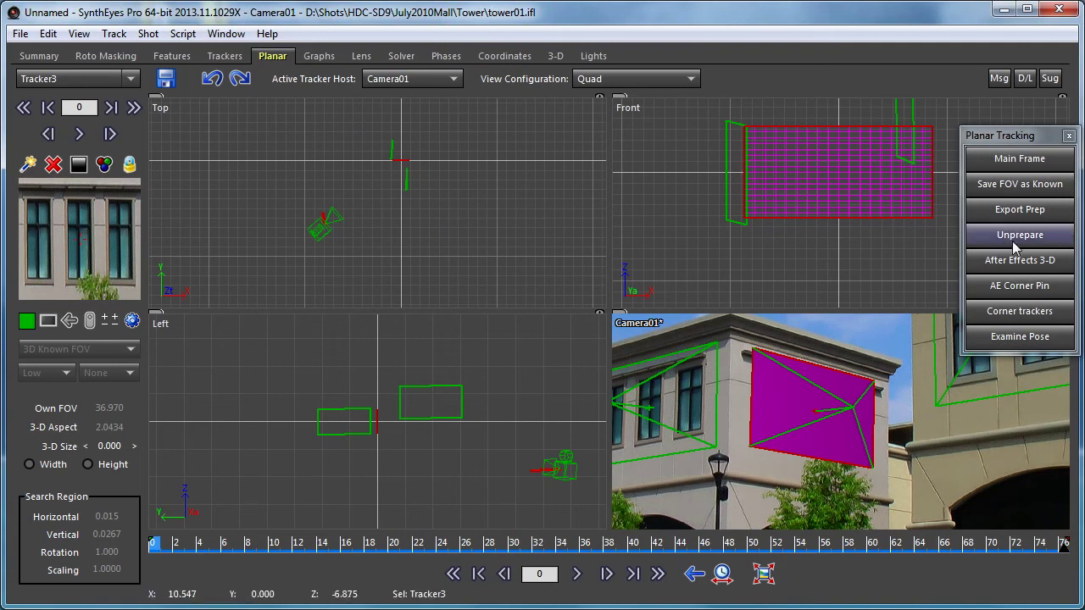
- Export-prep Tracker2 and the right window's tracker together as a Moving Object
click(1000, 210)
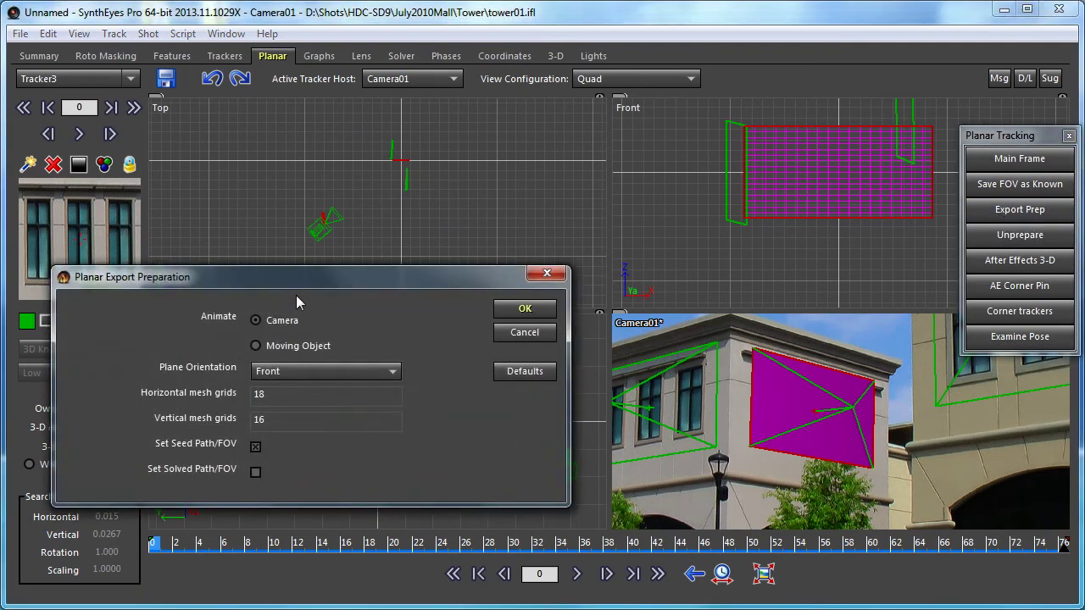
drag(301, 279, 425, 273)
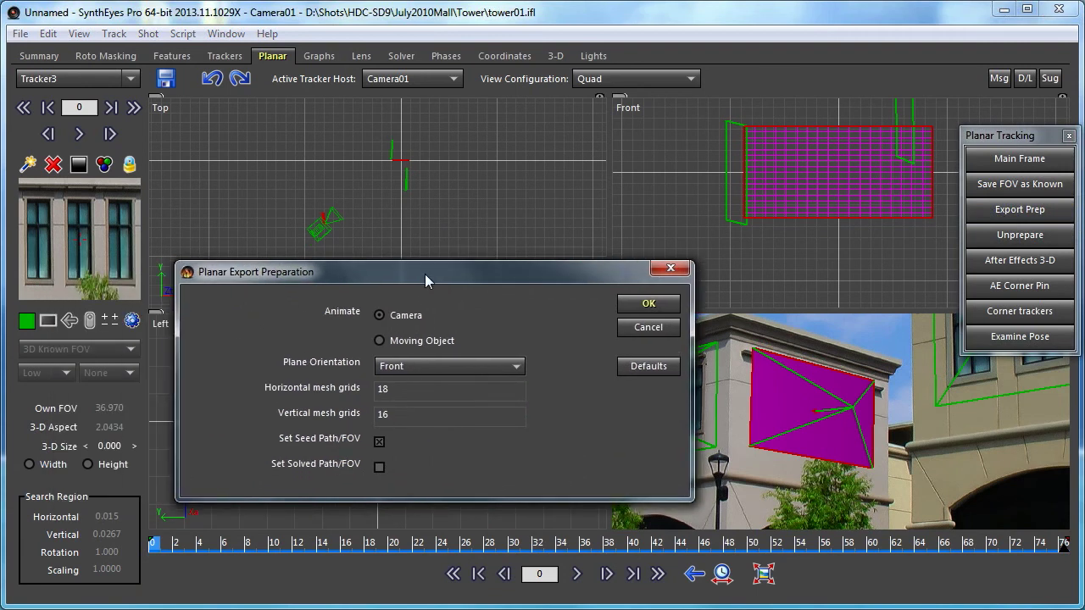
click(646, 327)
click(390, 142)
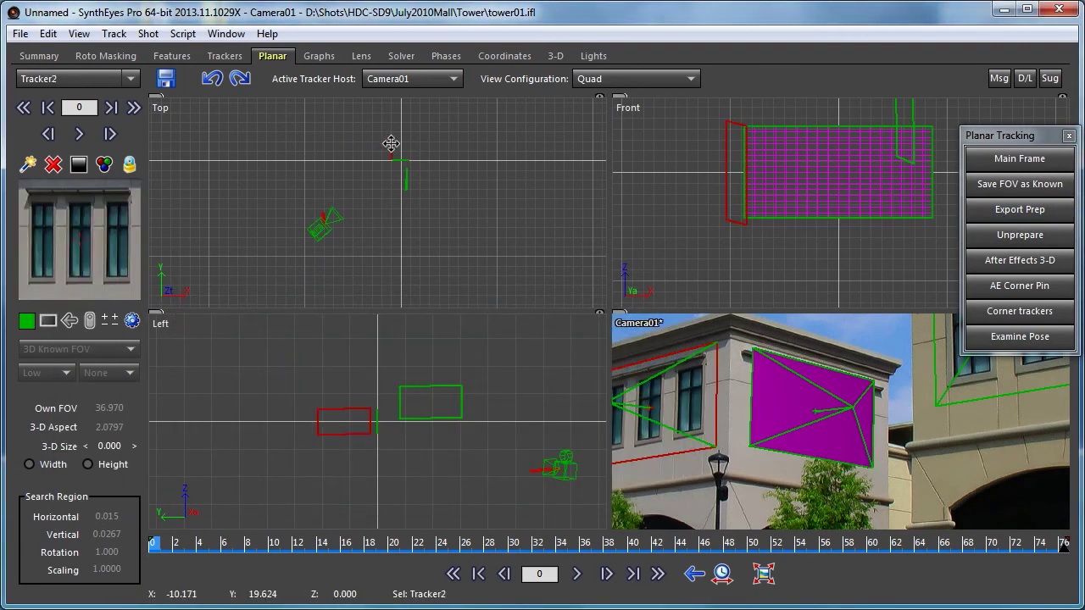
shift+click(406, 184)
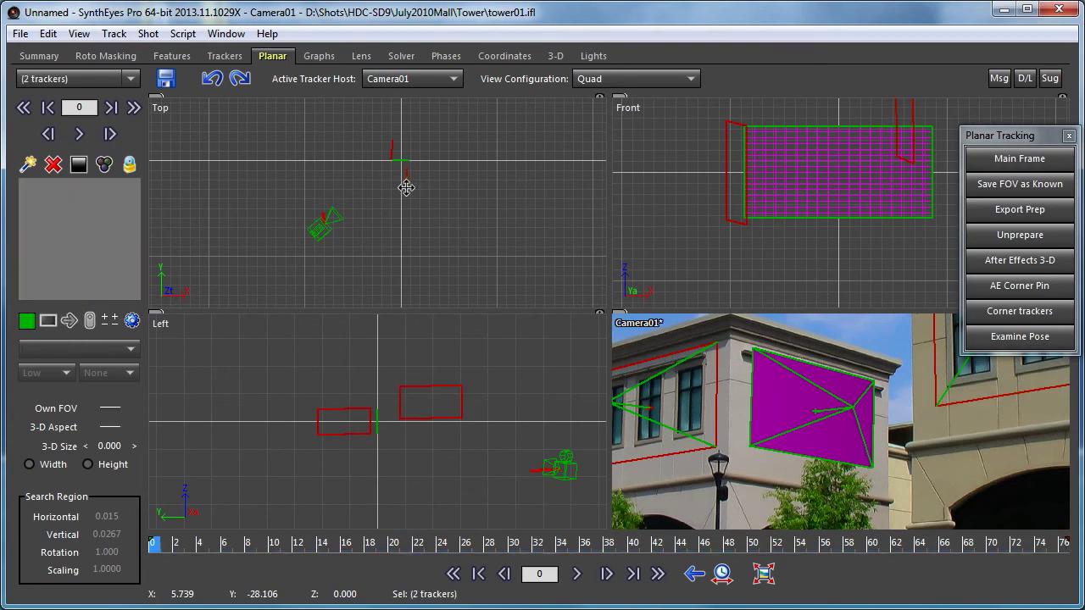
click(1019, 211)
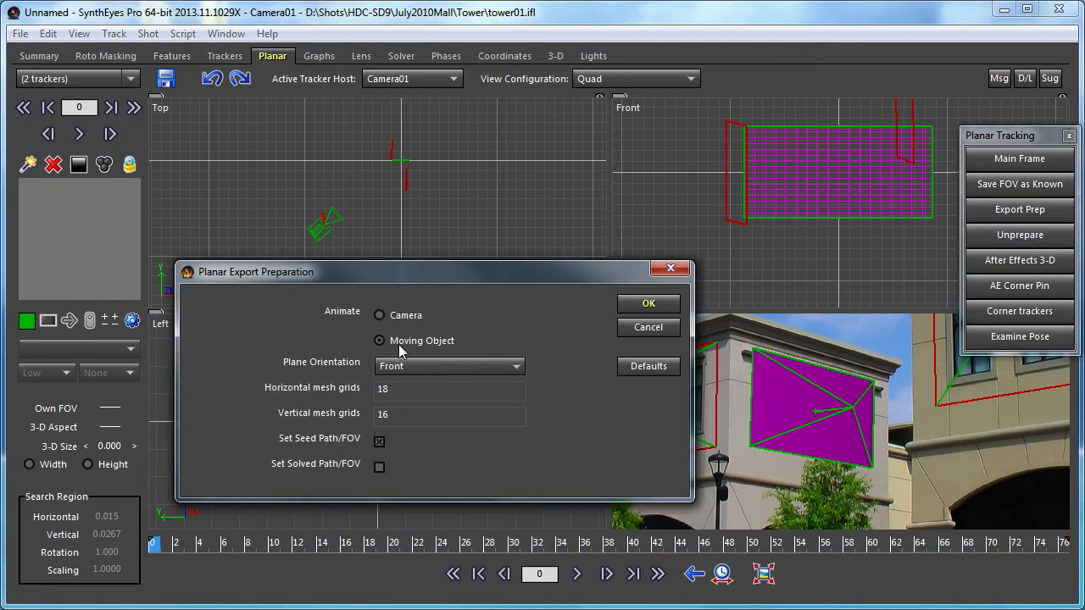
click(667, 307)
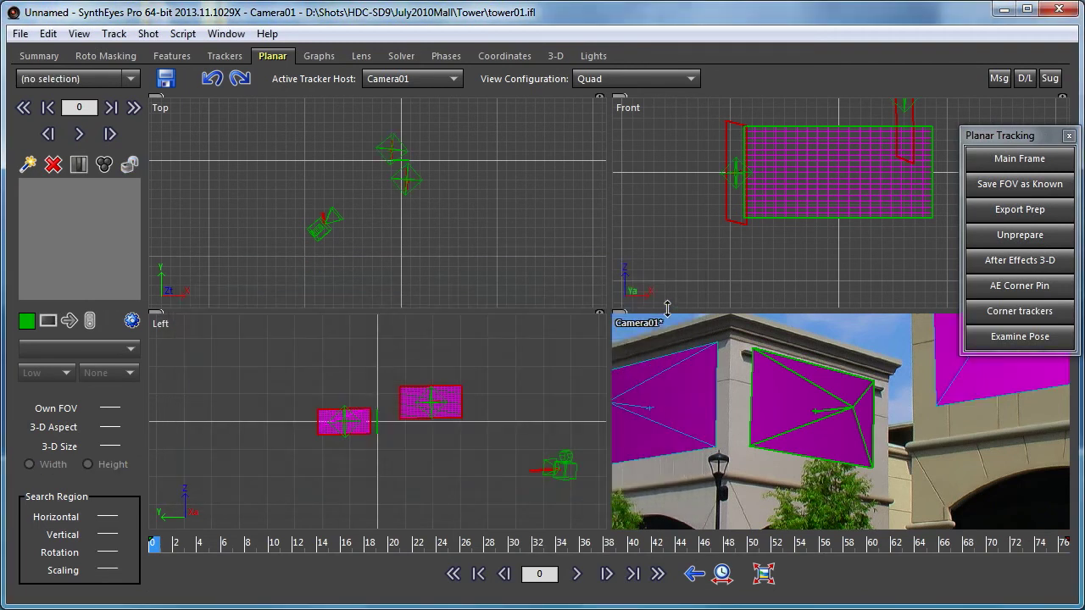
- Scrub from frame 45 back to 0 to check the planes, stopping at frame 32
drag(324, 544, 693, 576)
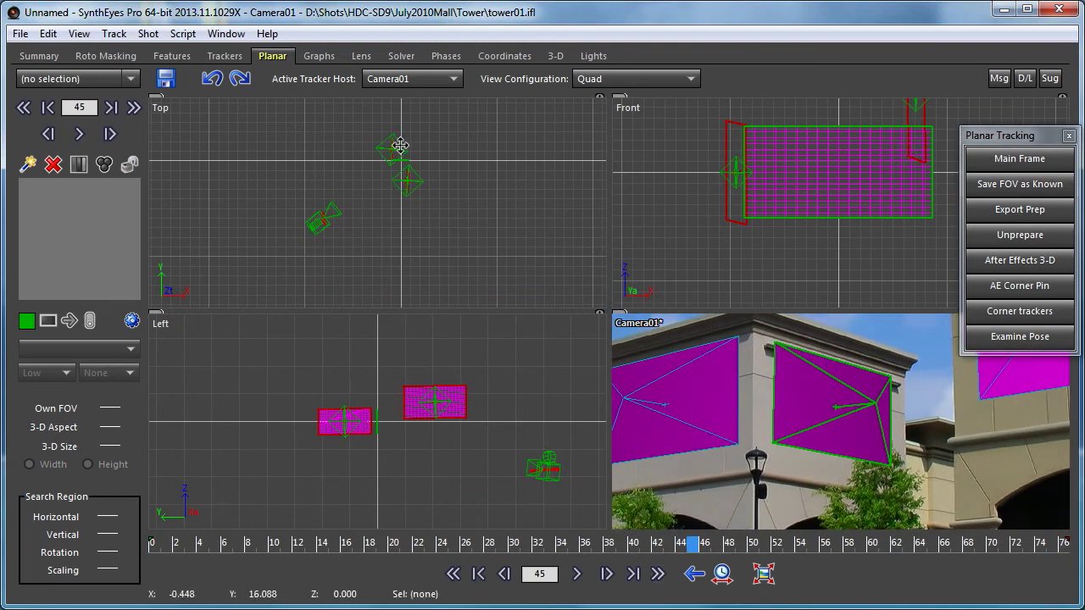
scroll(725, 386, down, 3)
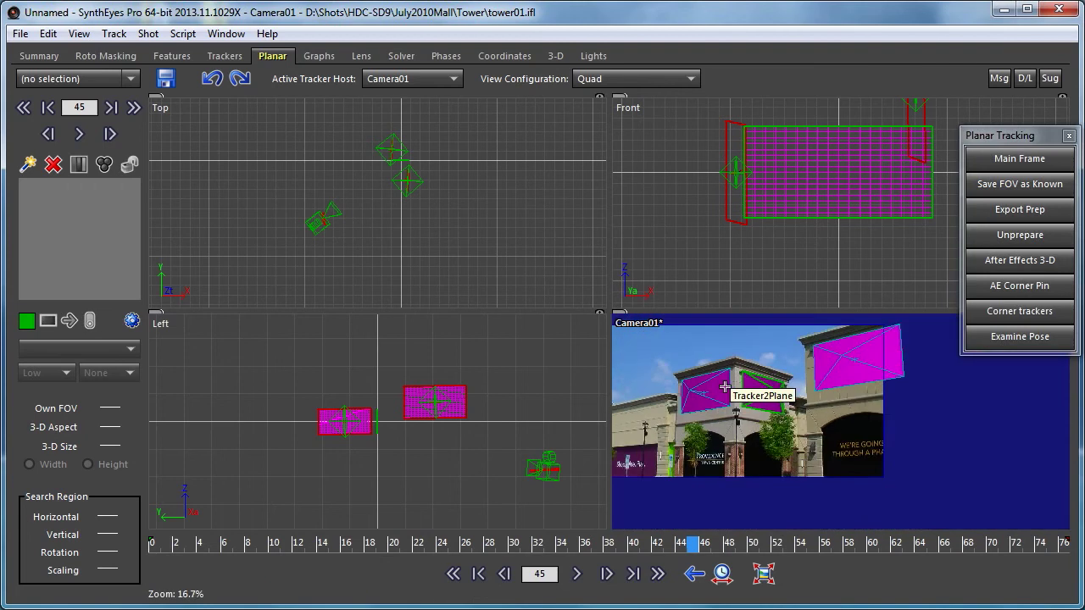
drag(441, 548, 967, 546)
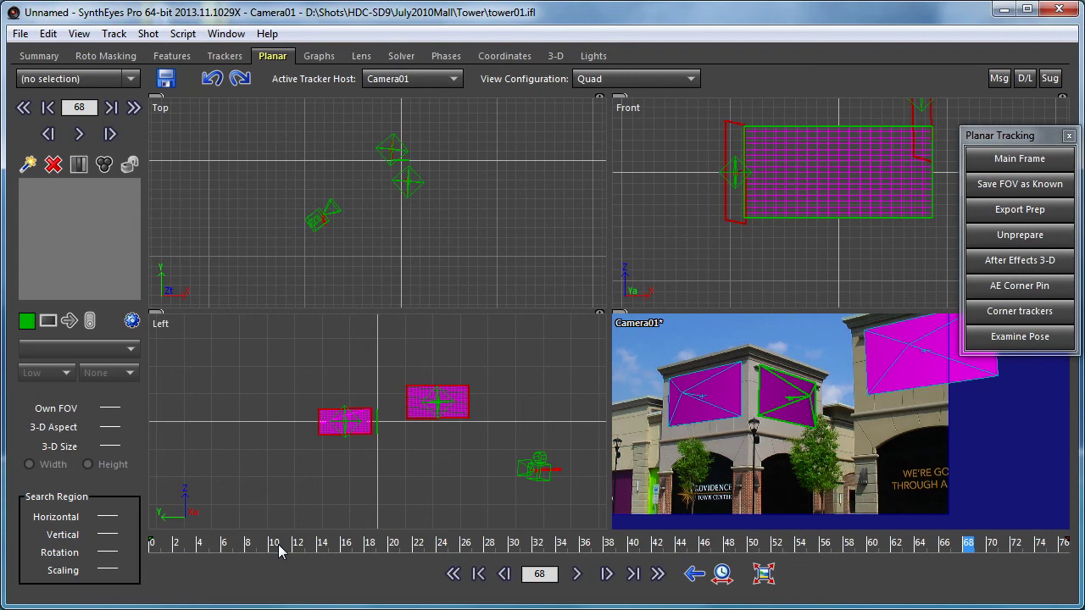
click(536, 543)
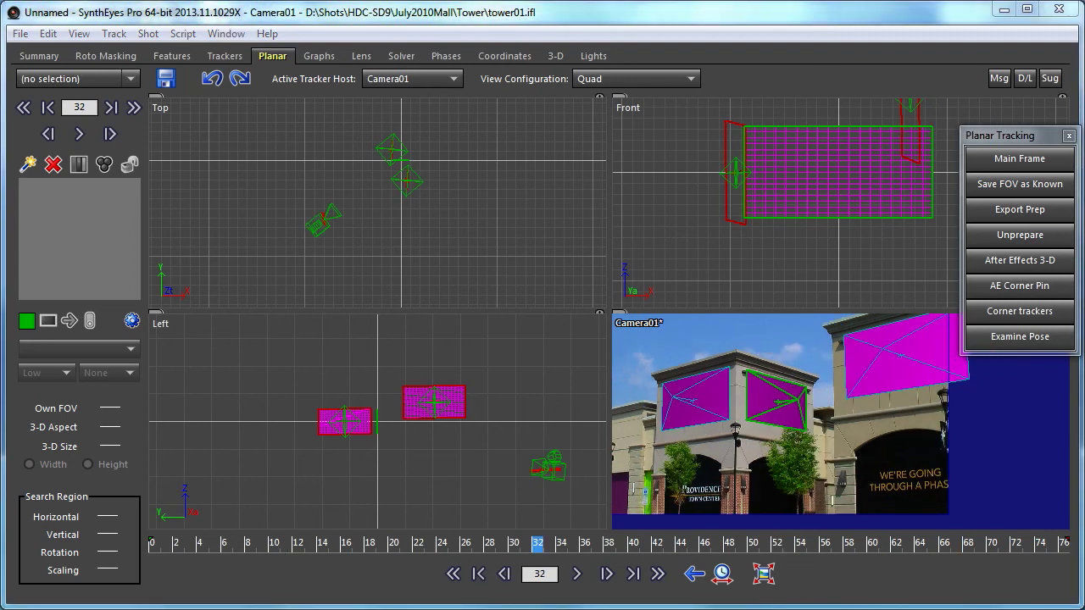
click(626, 78)
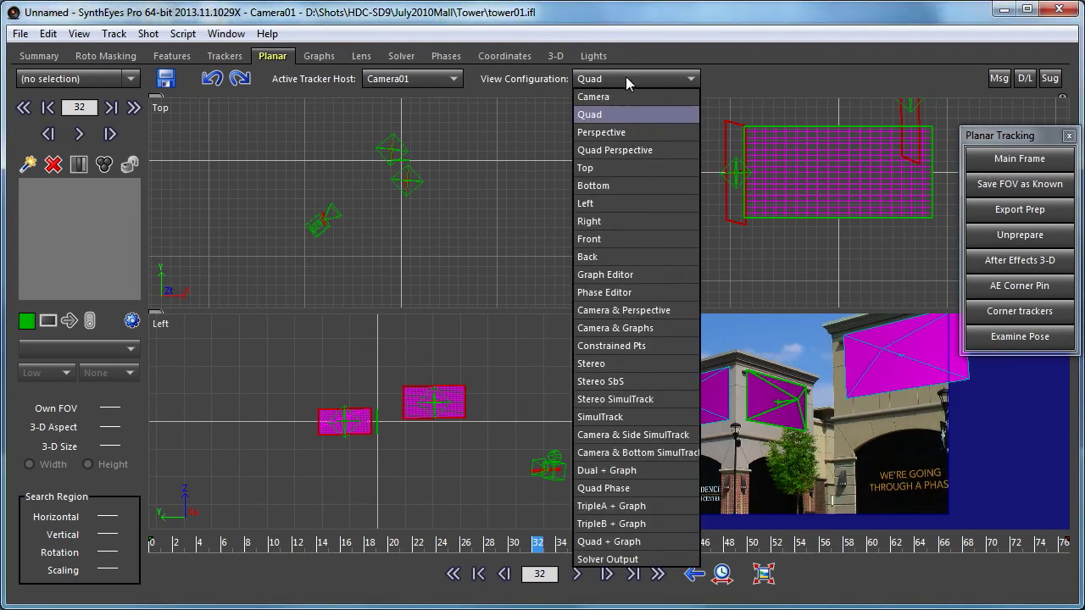
- Switch to a single Perspective view and scrub the shot to frame 22
click(619, 133)
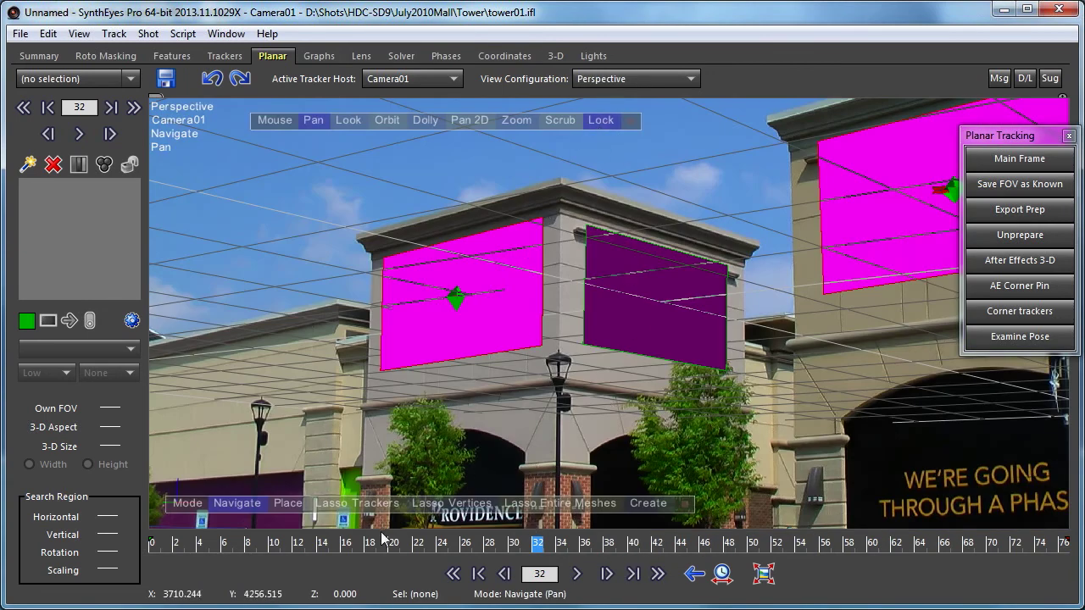
click(346, 543)
drag(347, 541, 122, 559)
click(418, 544)
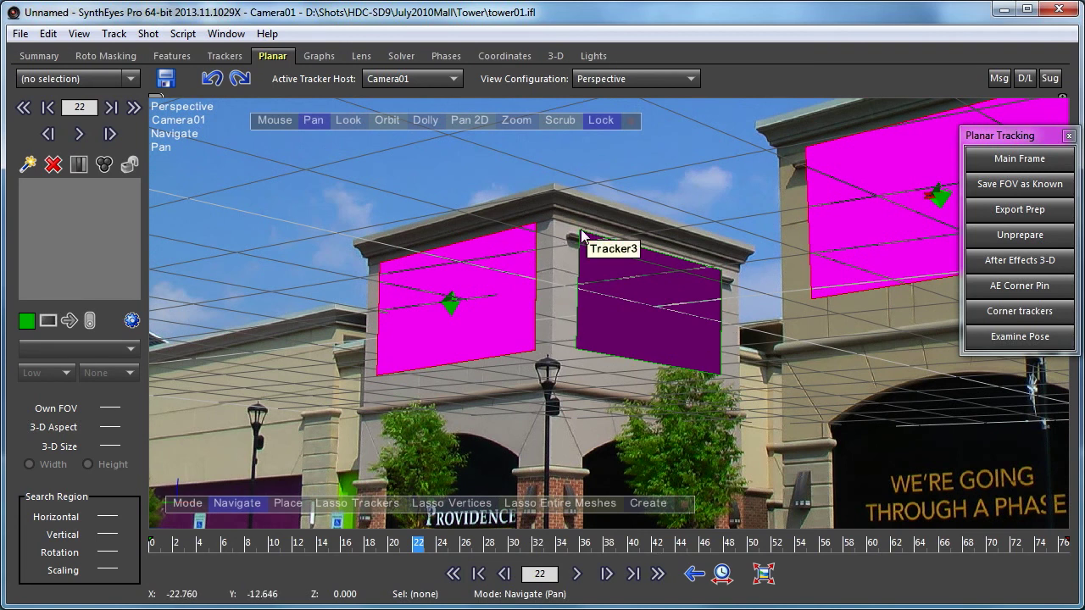
- Display the planar meshes as wireframe grids and scrub through the shot
key(o)
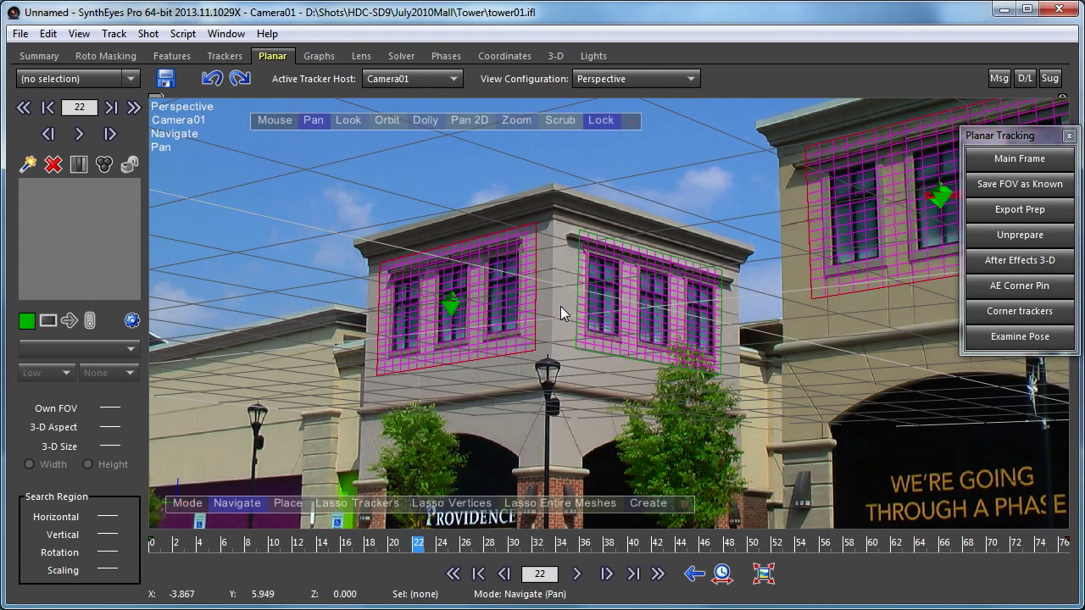
key(w)
drag(1028, 543, 153, 547)
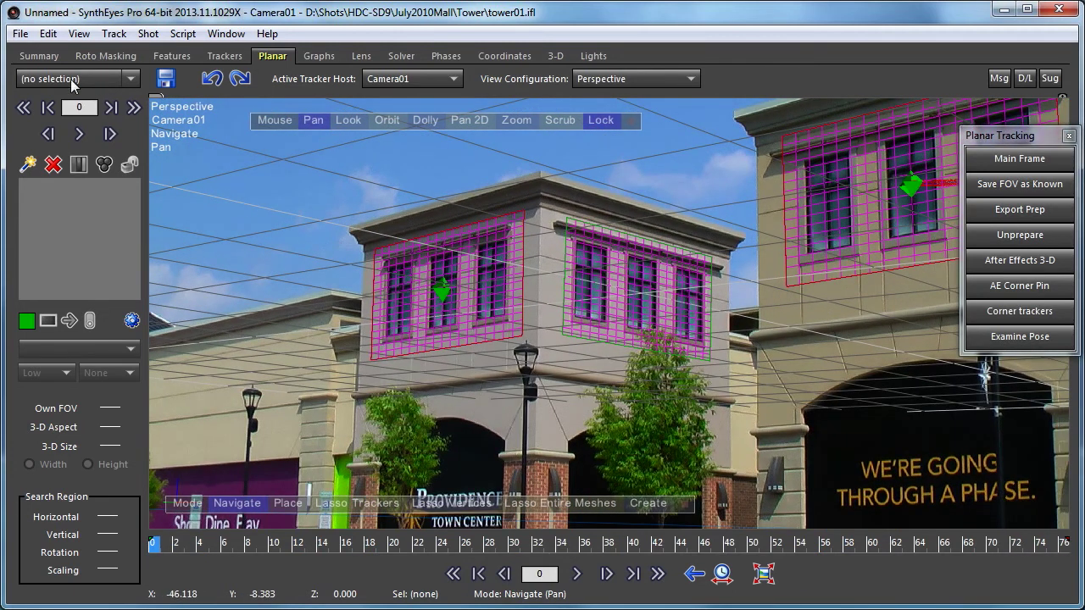
click(19, 34)
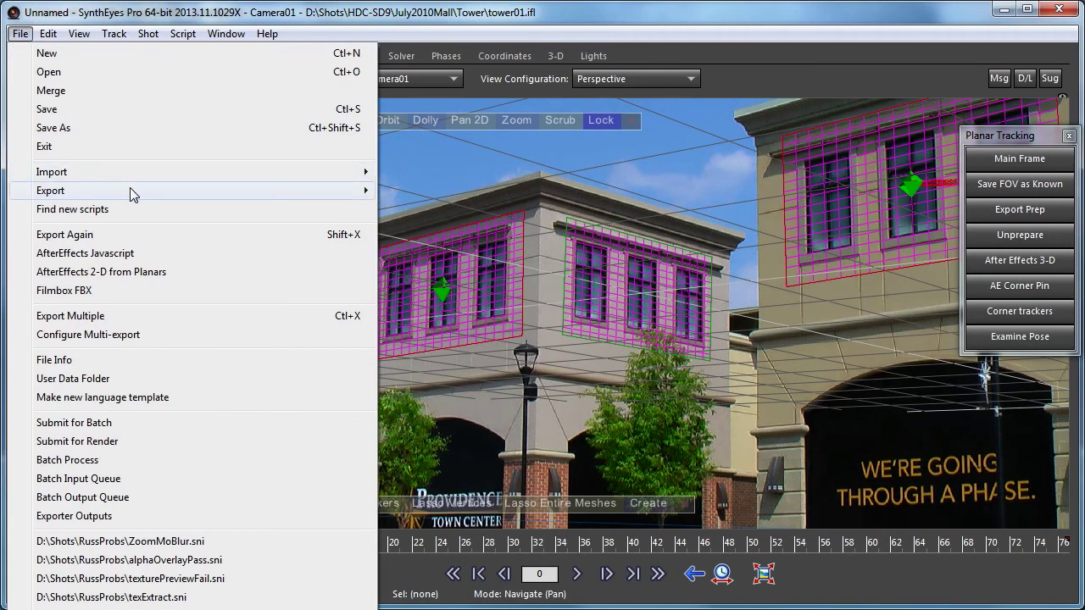
- Export the scene as Cinema 4D Python file 'triplet' with default settings
mouse_move(135, 191)
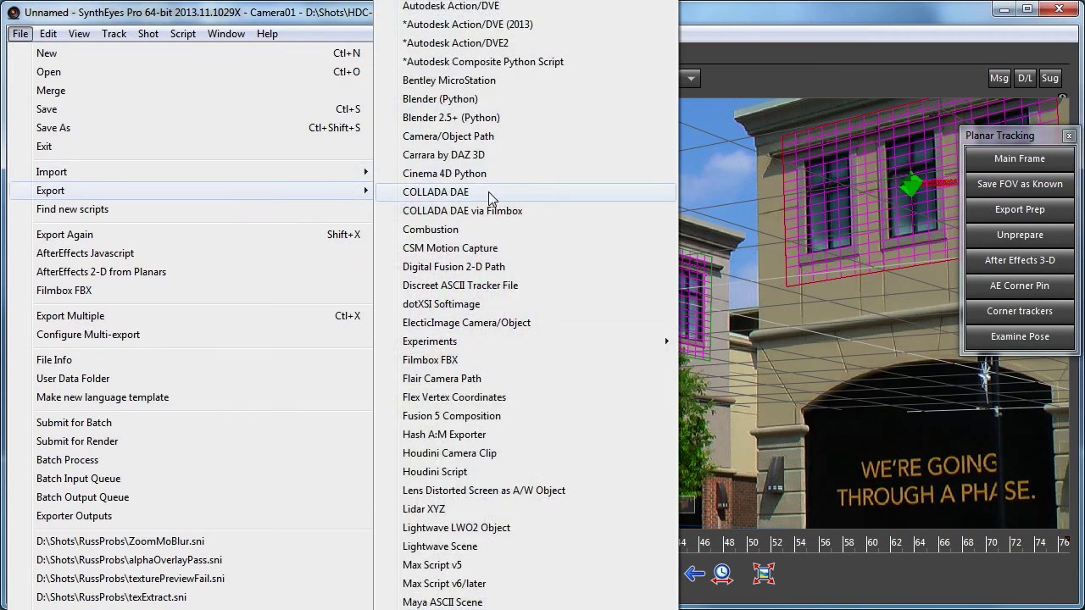
click(519, 175)
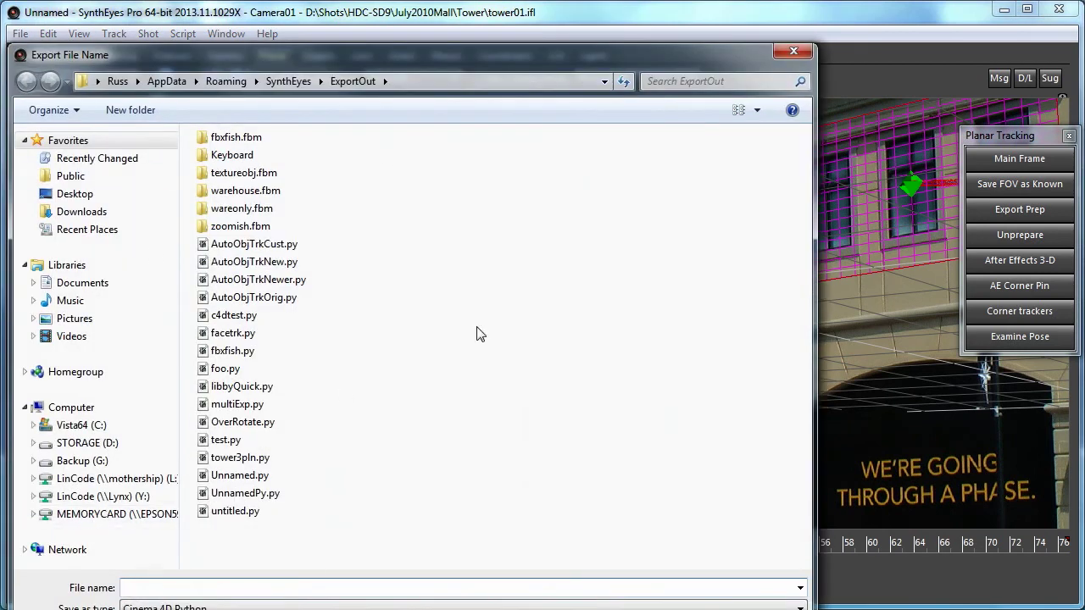
text(triplet)
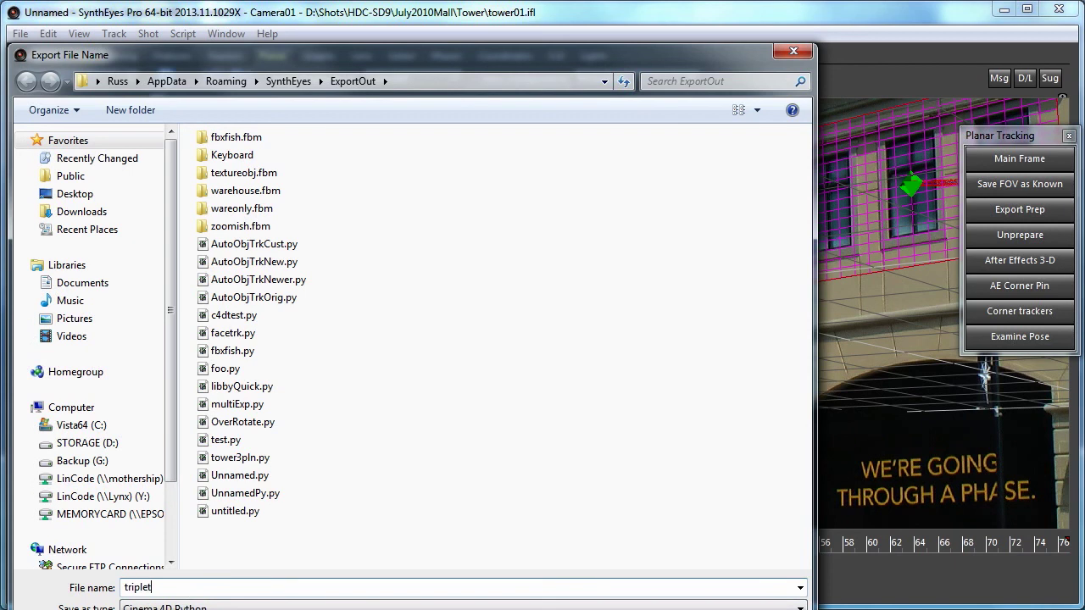
key(Return)
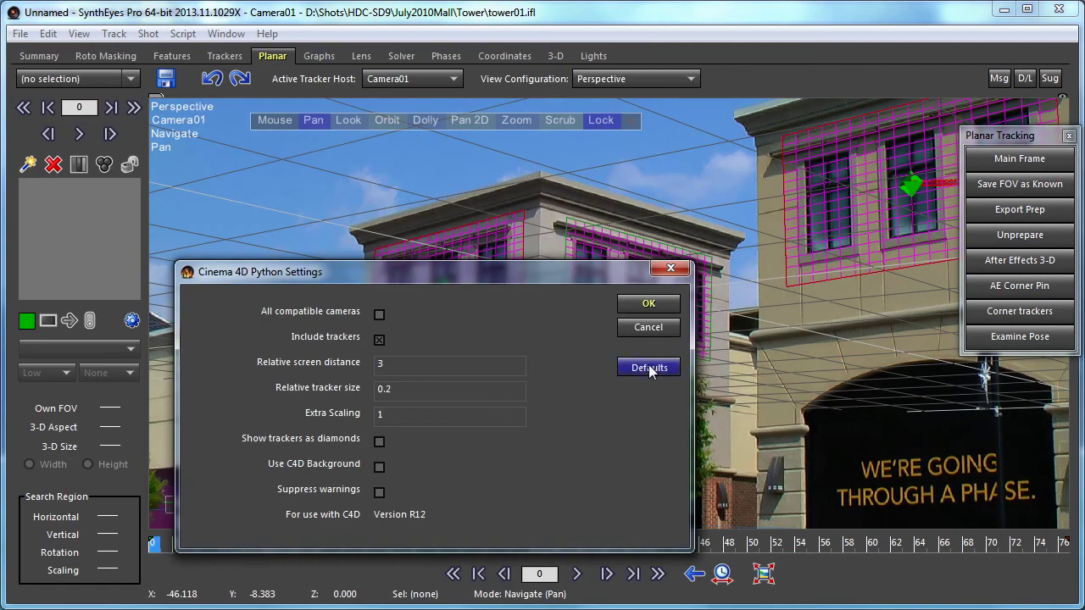
click(650, 303)
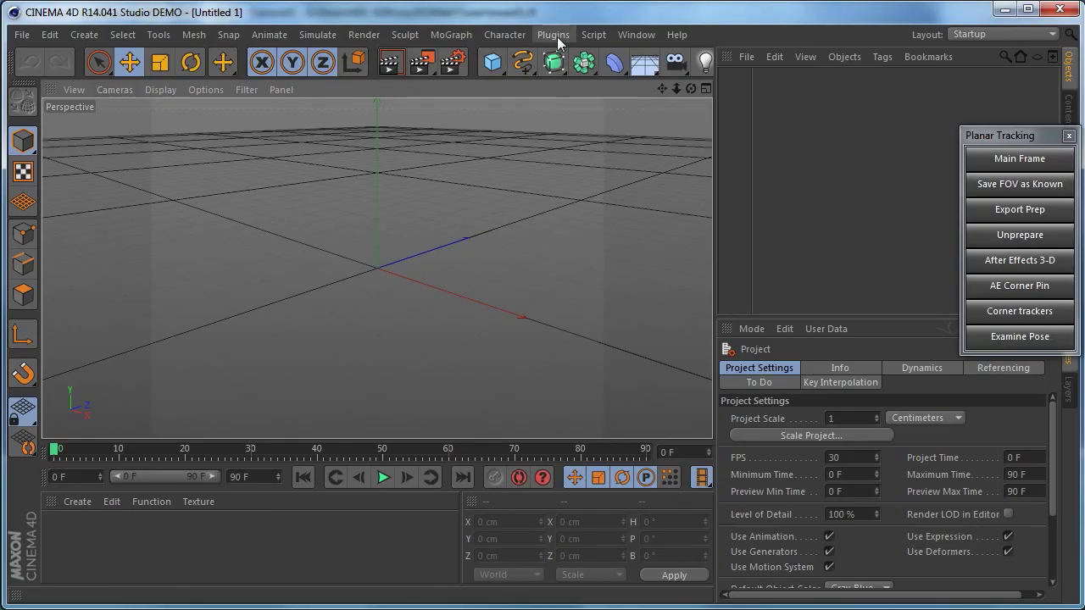
- Run ExportOut\triplet.py as a user script in Cinema 4D
click(593, 35)
mouse_move(604, 62)
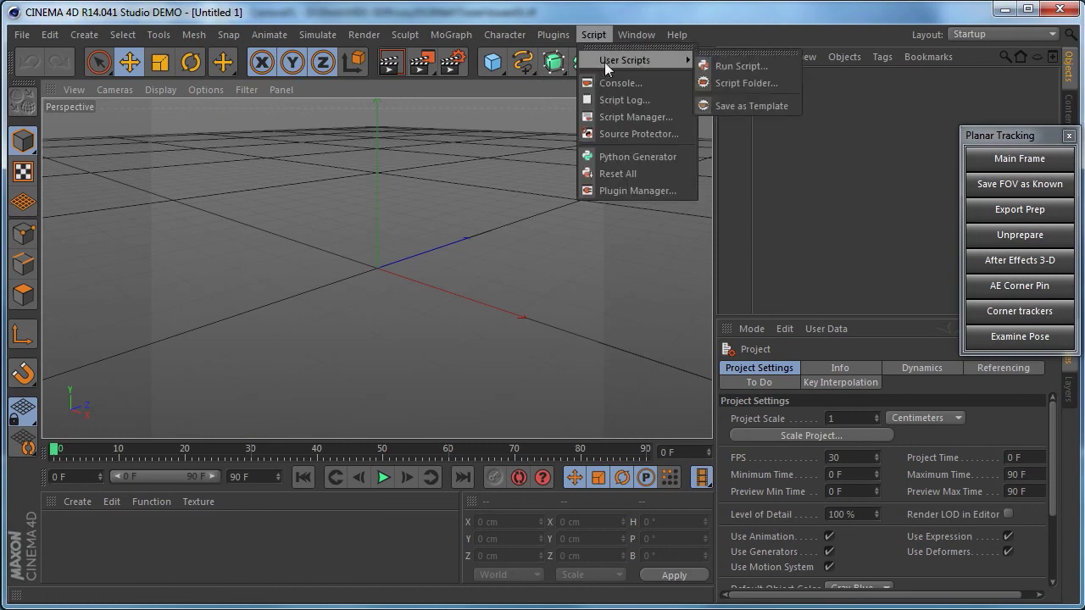
click(744, 65)
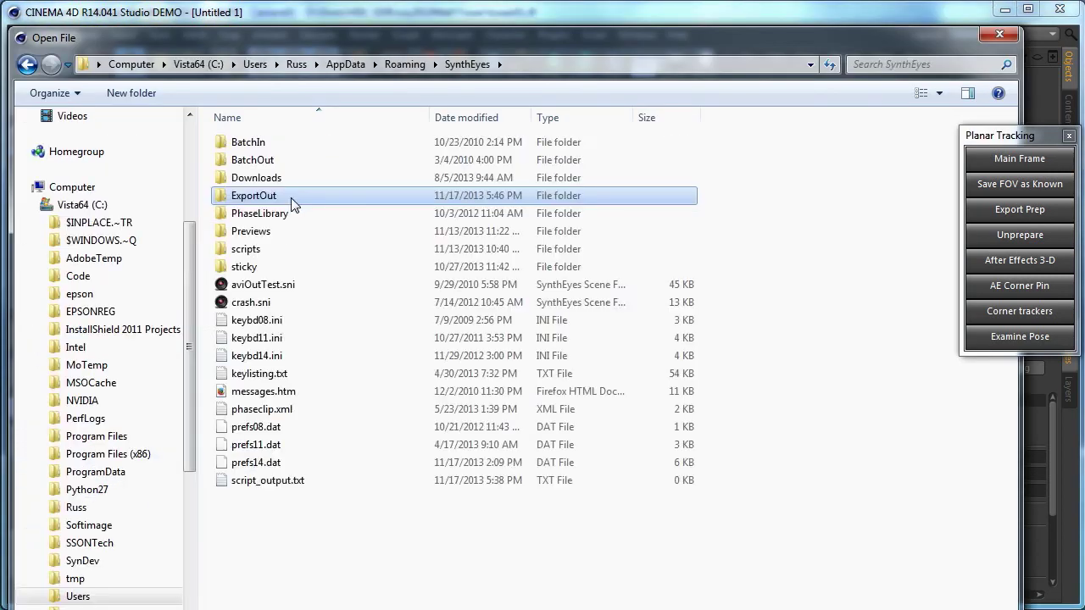
double_click(273, 189)
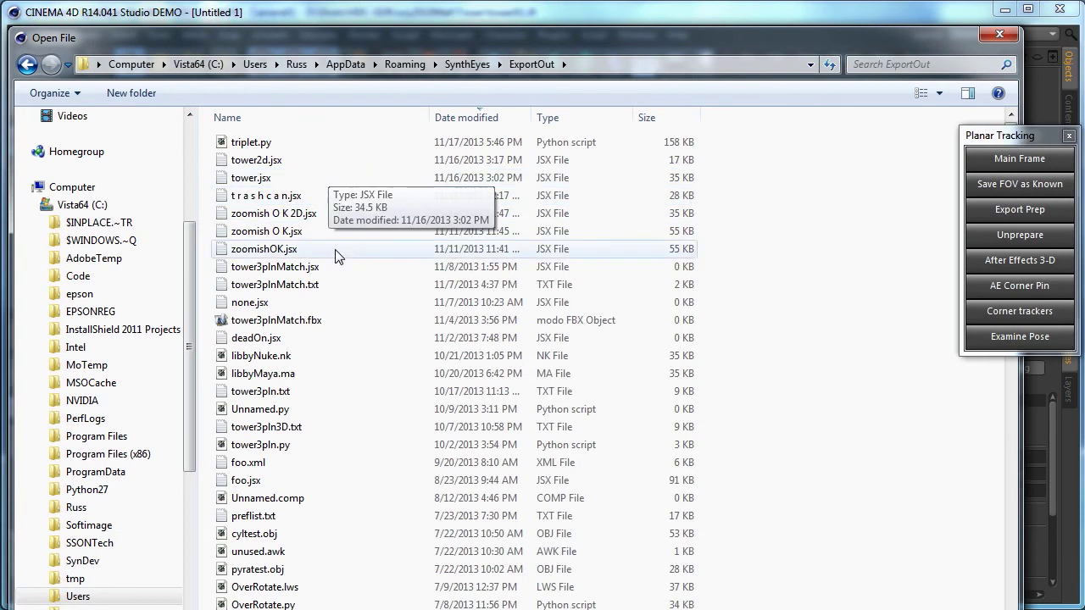
double_click(307, 142)
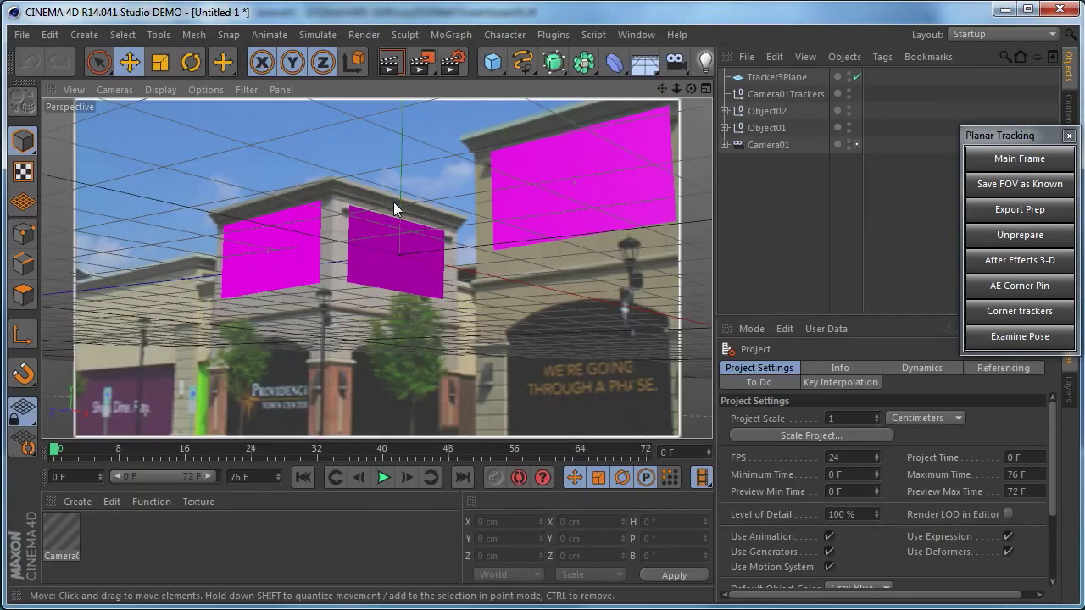
- Scrub to frame 14, inspect the magenta planes, and expand Object01 and Object02
drag(218, 448, 651, 459)
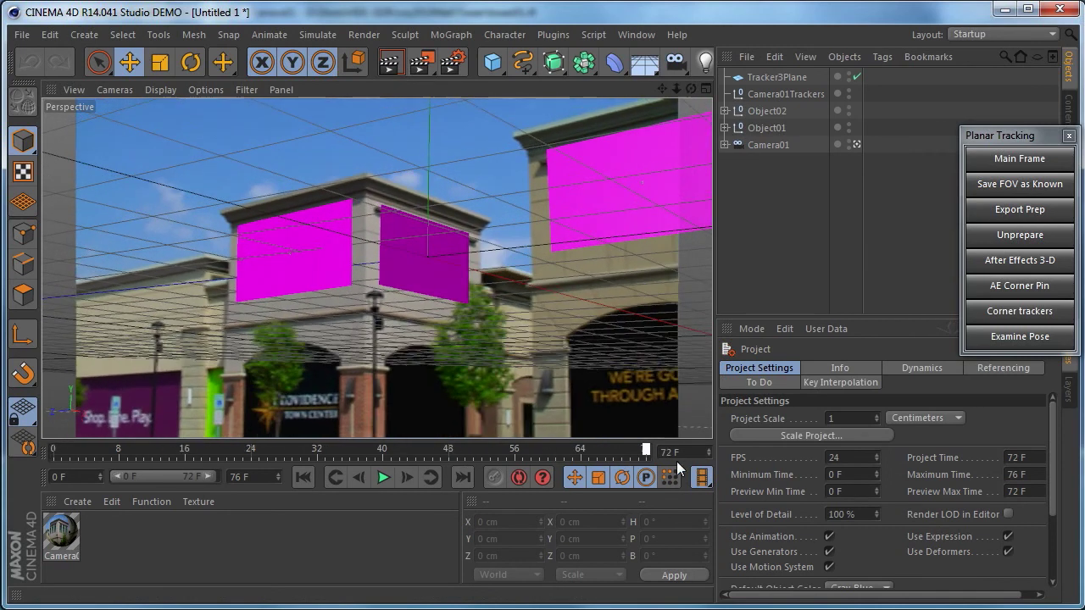
click(168, 449)
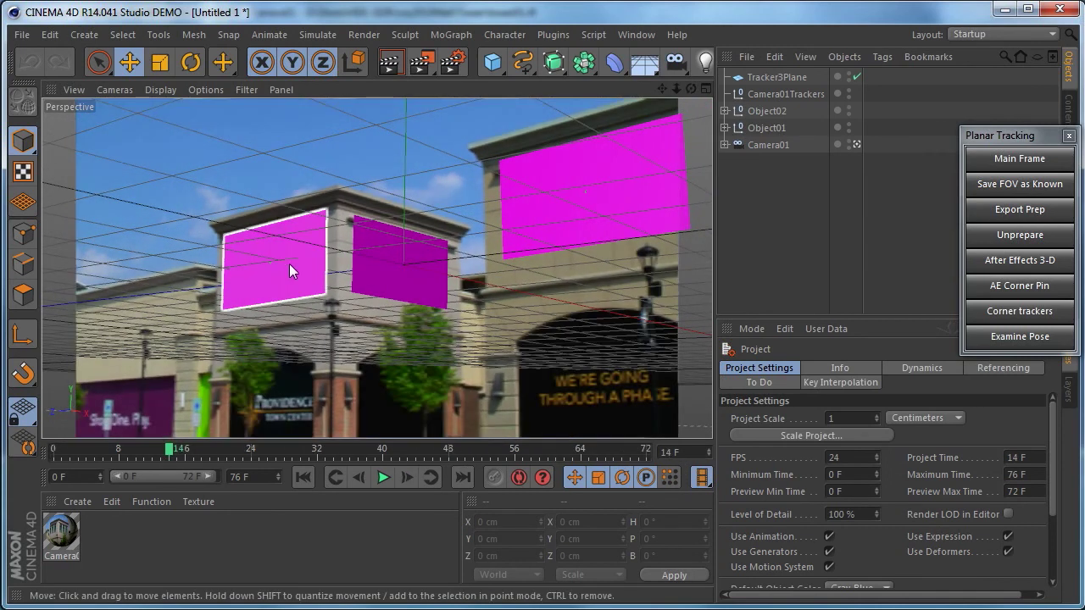
click(377, 260)
shift+click(558, 222)
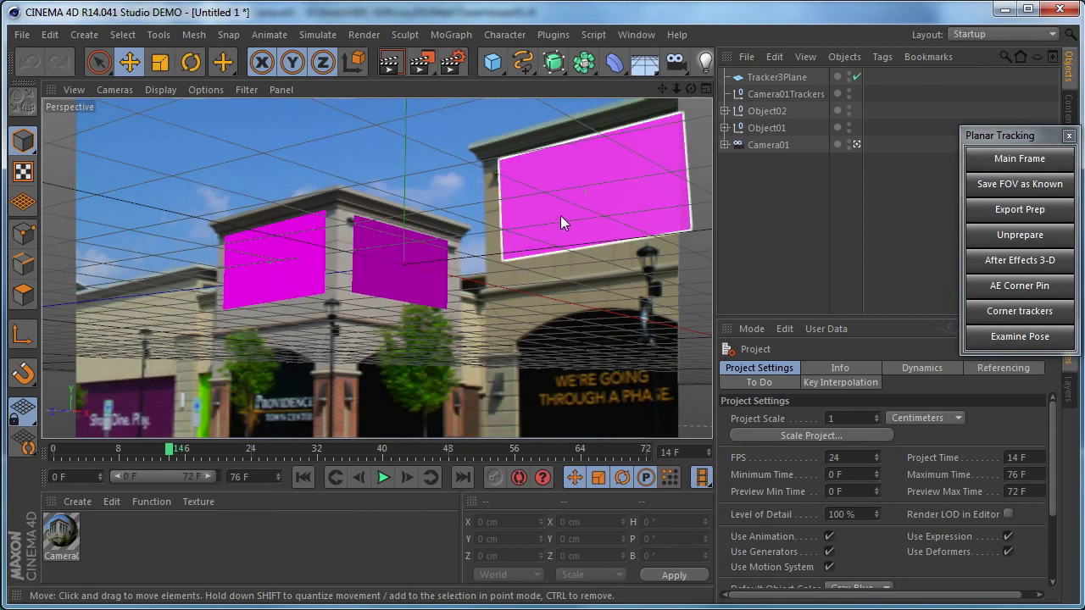
click(608, 284)
click(725, 127)
click(724, 111)
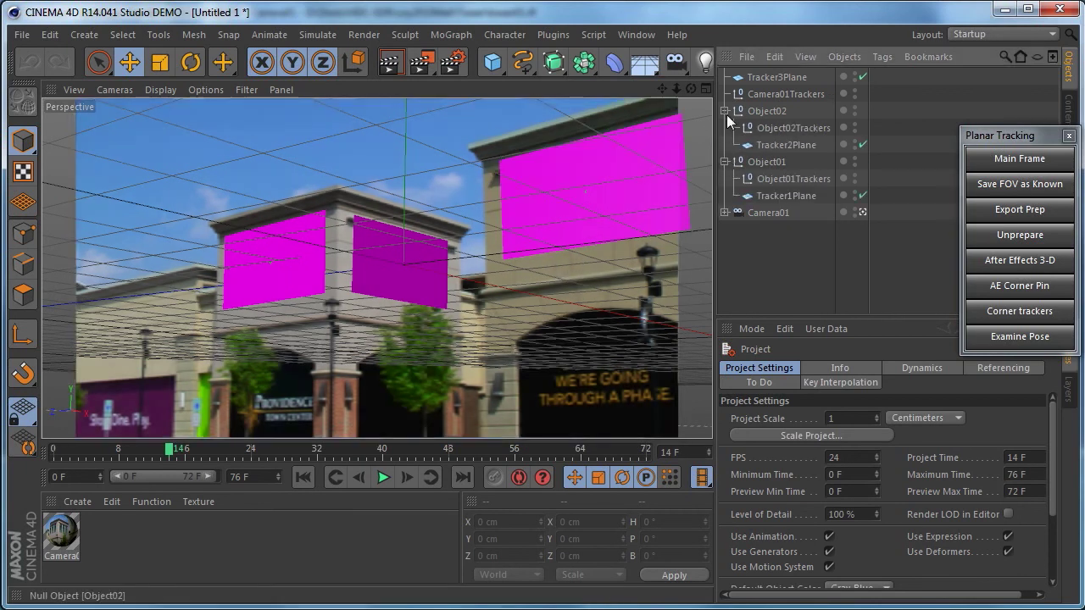